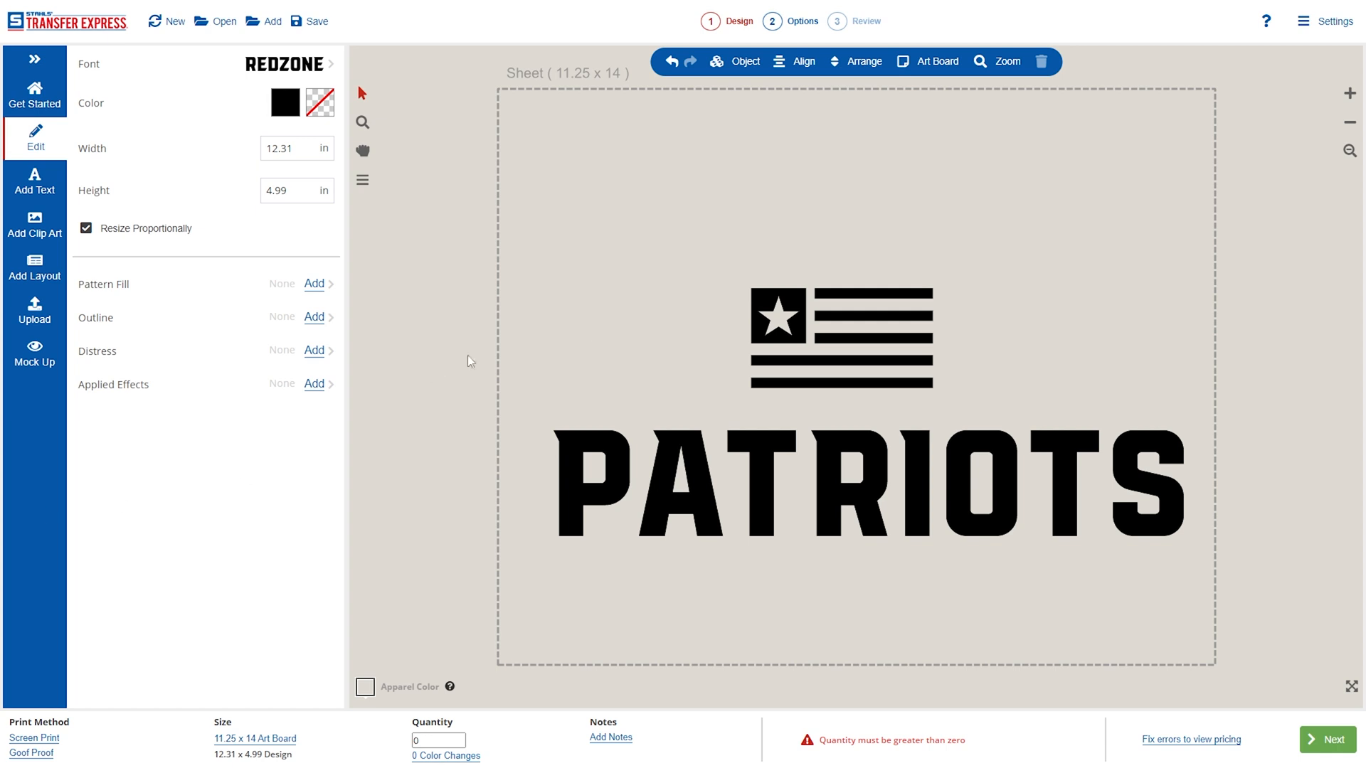
Step: Nudge the PATRIOTS text slightly to the left beneath the flag
left_click_drag(580, 451, 567, 453)
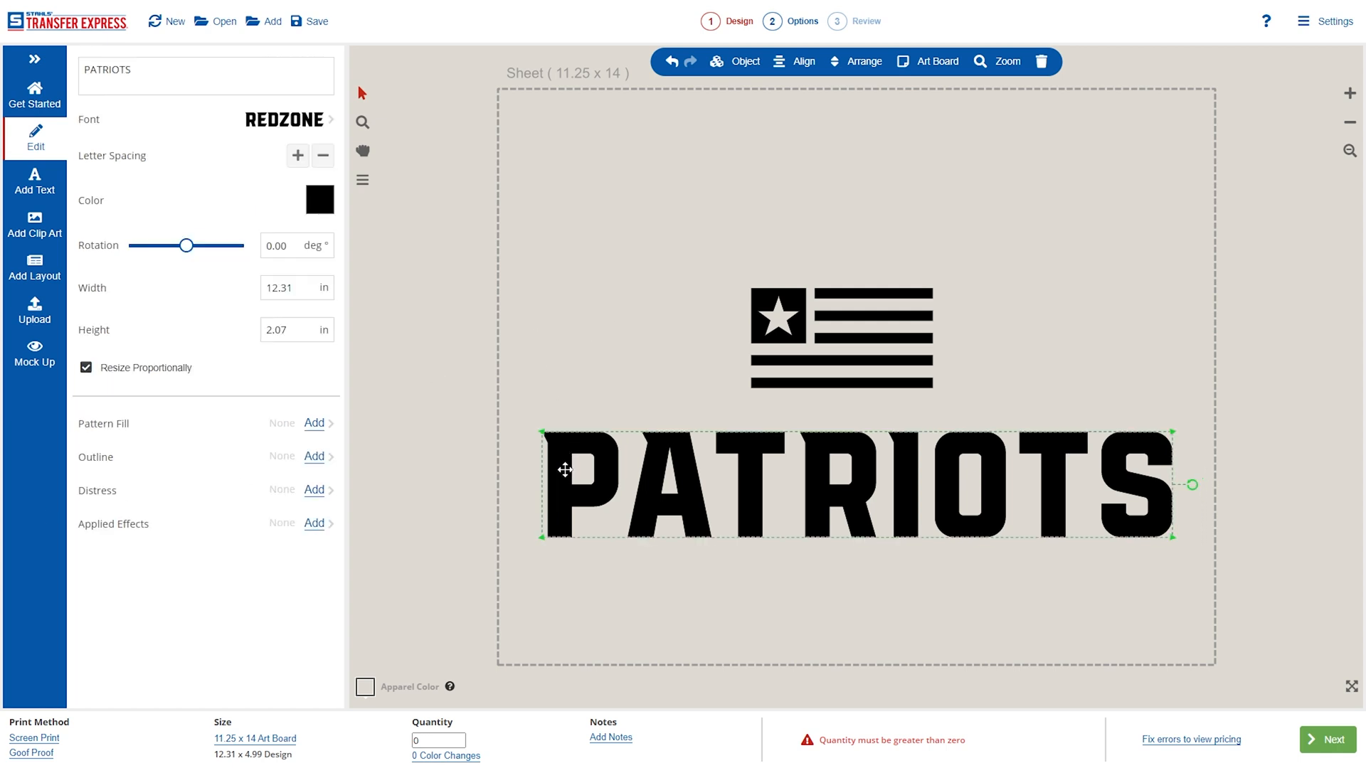
left_click(792, 297)
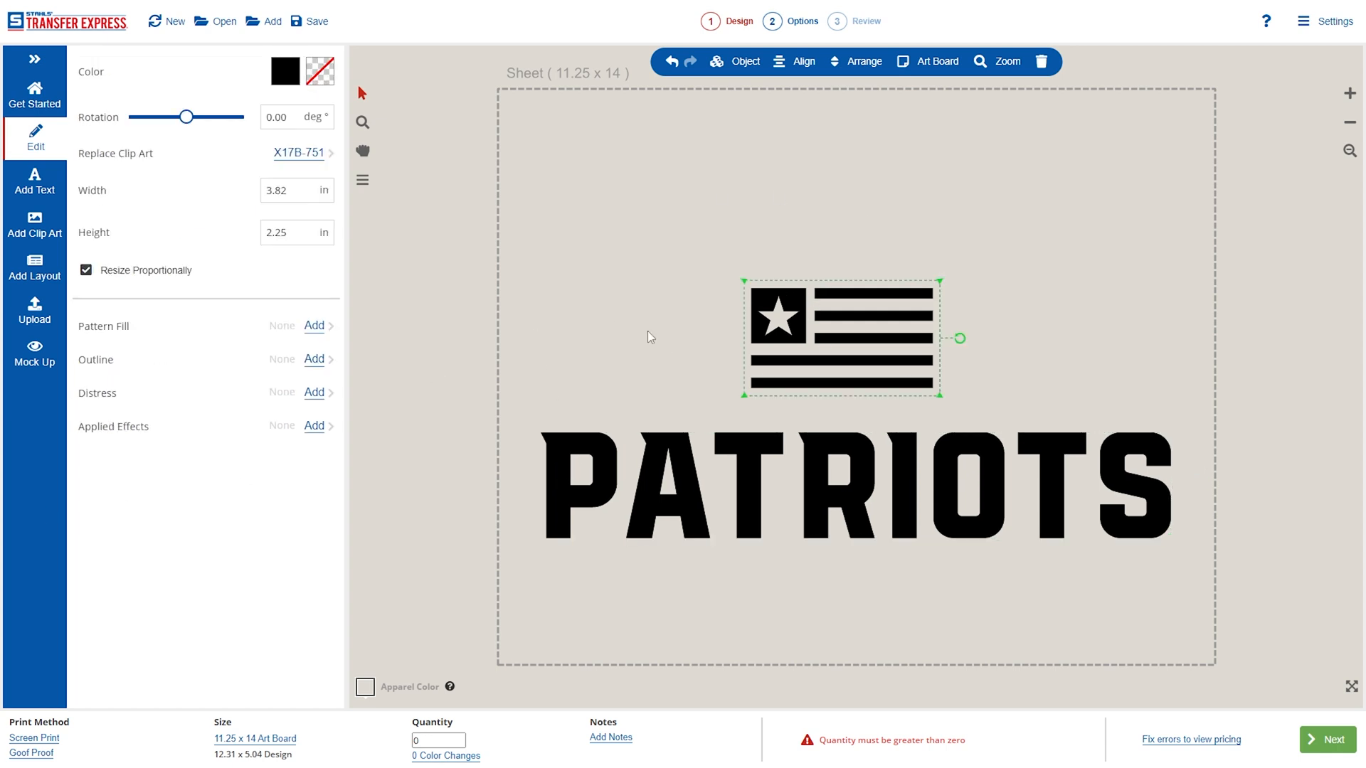
left_click(668, 466)
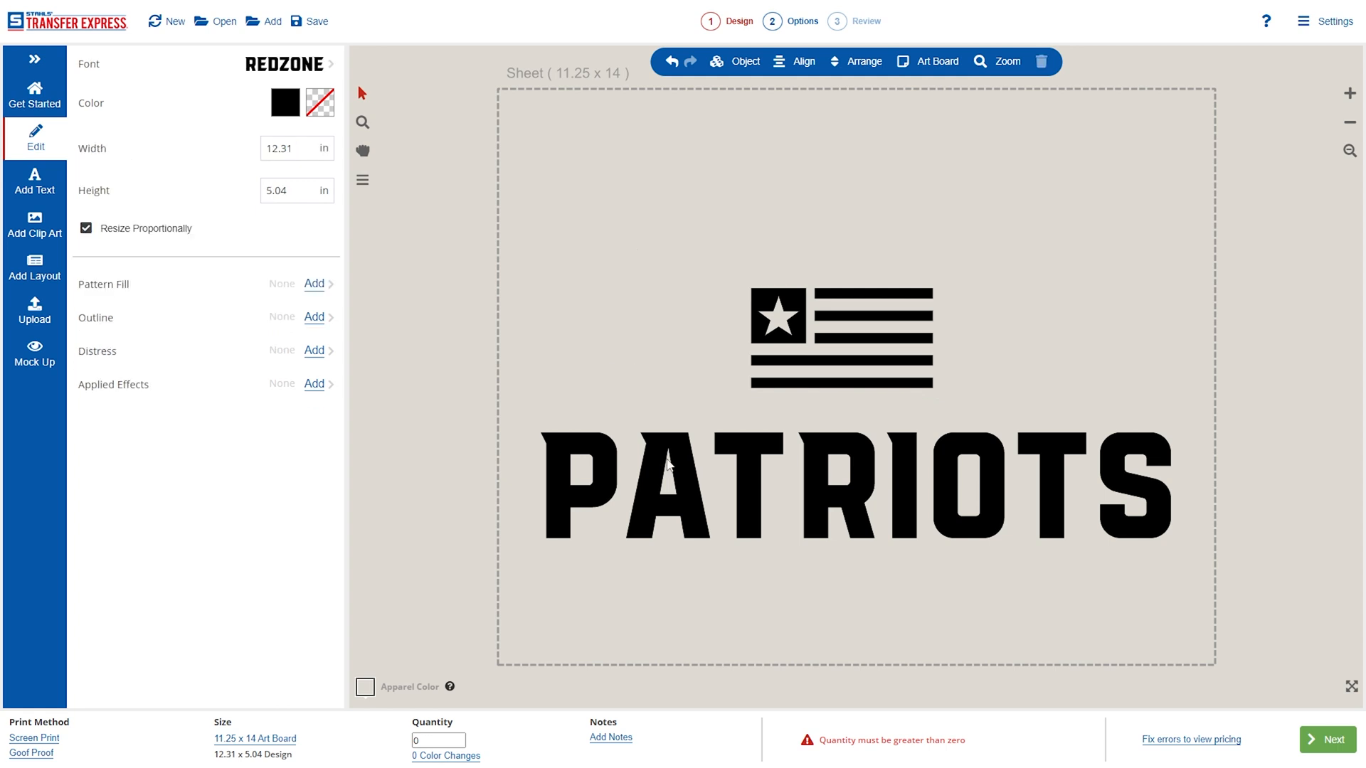
left_click(696, 488)
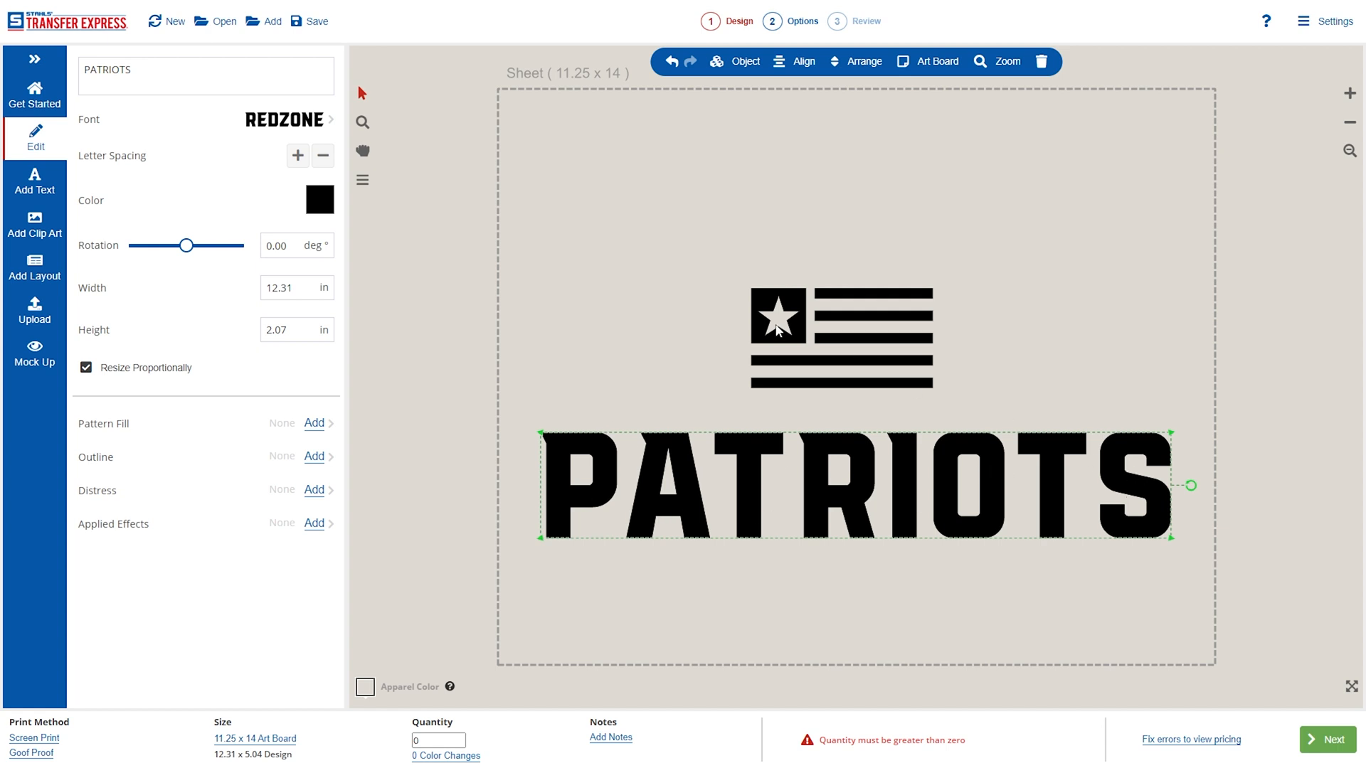
left_click(794, 329)
Step: Apply a Lower Right shadow effect to the PATRIOTS text
left_click(767, 488)
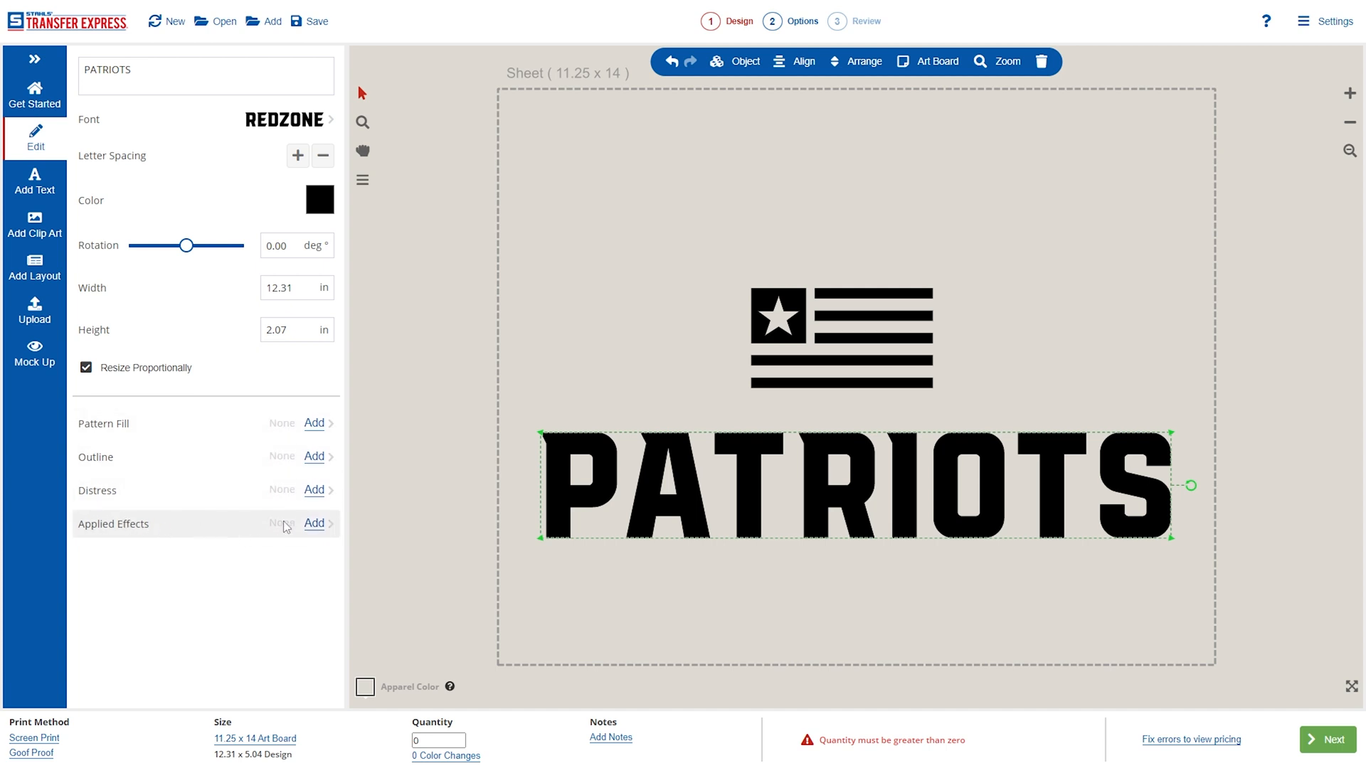
left_click(313, 527)
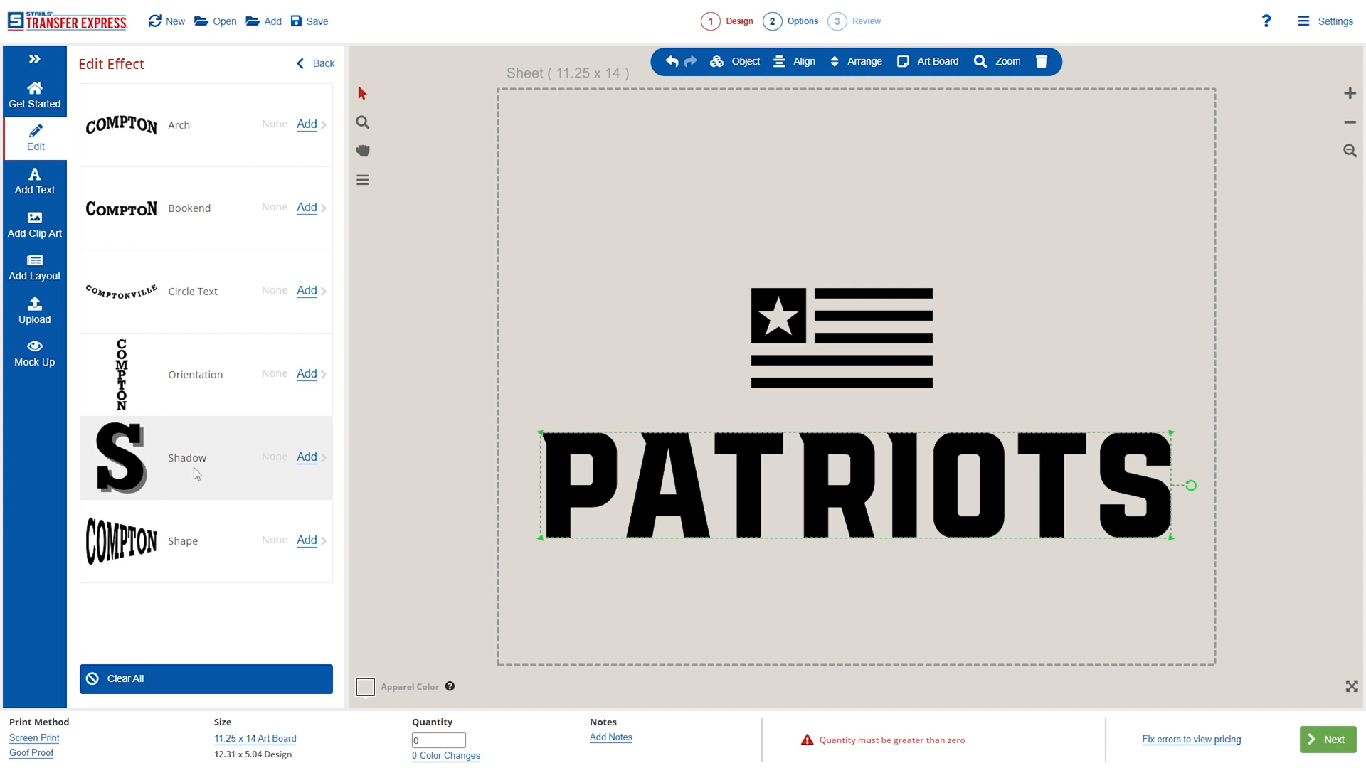
left_click(307, 458)
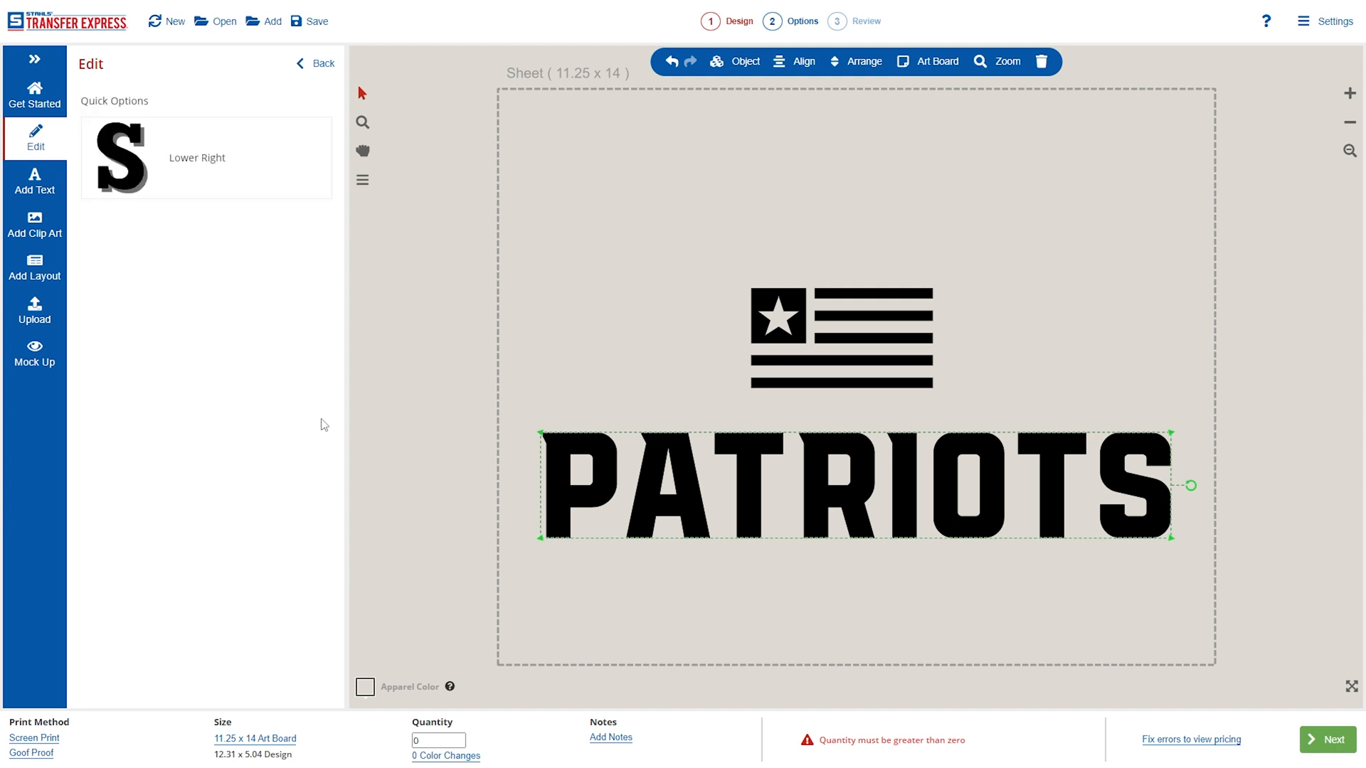
left_click(228, 156)
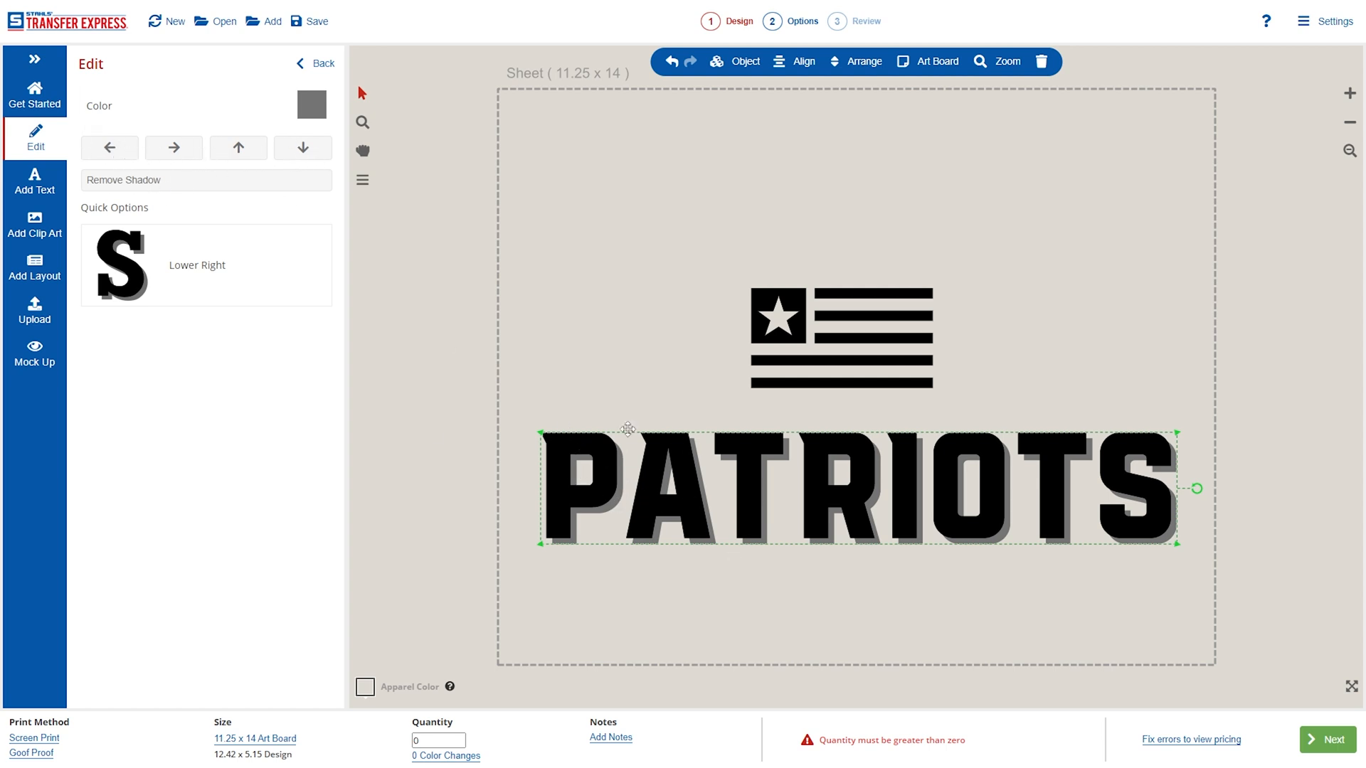
Step: Offset the text shadow farther right and down, and shift it back up and left to its initial offset
left_click(180, 151)
left_click(298, 150)
left_click(299, 150)
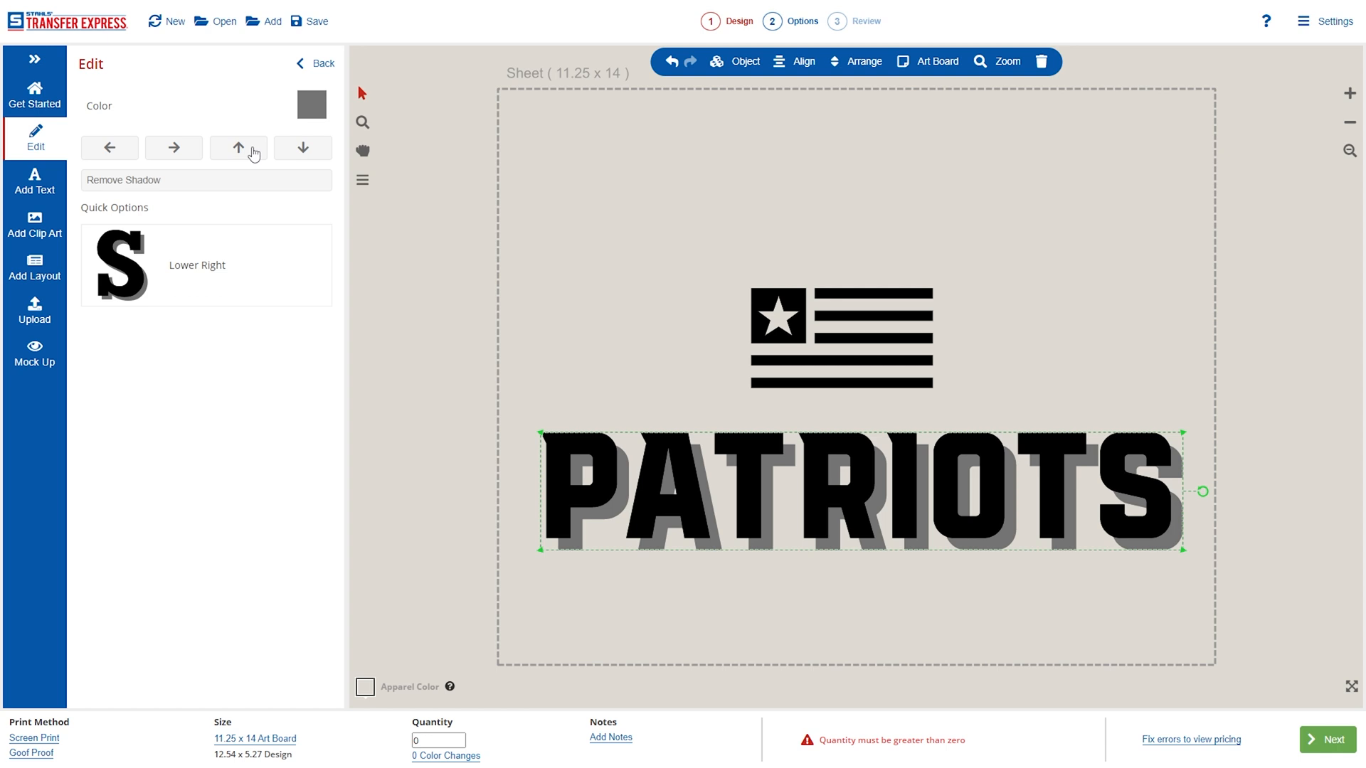
left_click(254, 154)
left_click(254, 153)
left_click(115, 154)
left_click(123, 161)
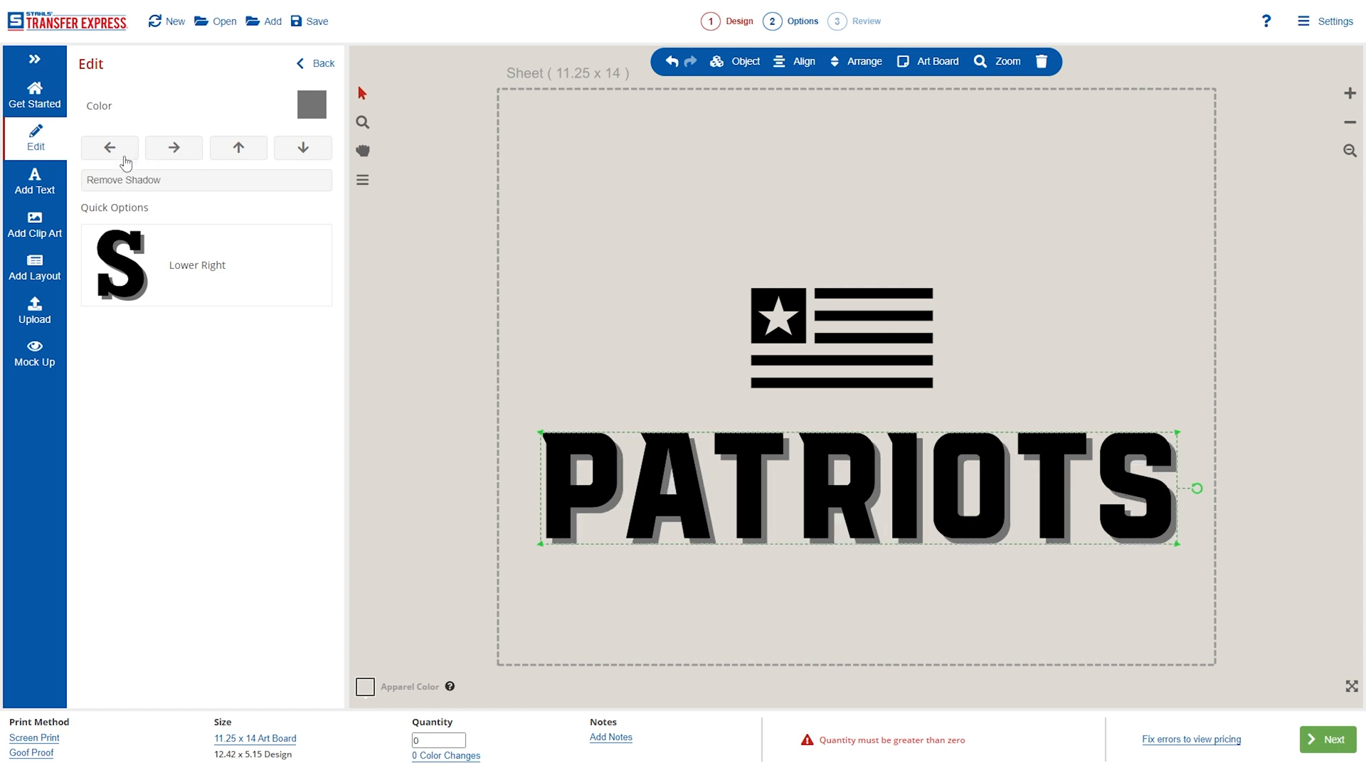
Step: Try Denim and Carolina Blue as the shadow color, and set it to Maize
left_click(311, 107)
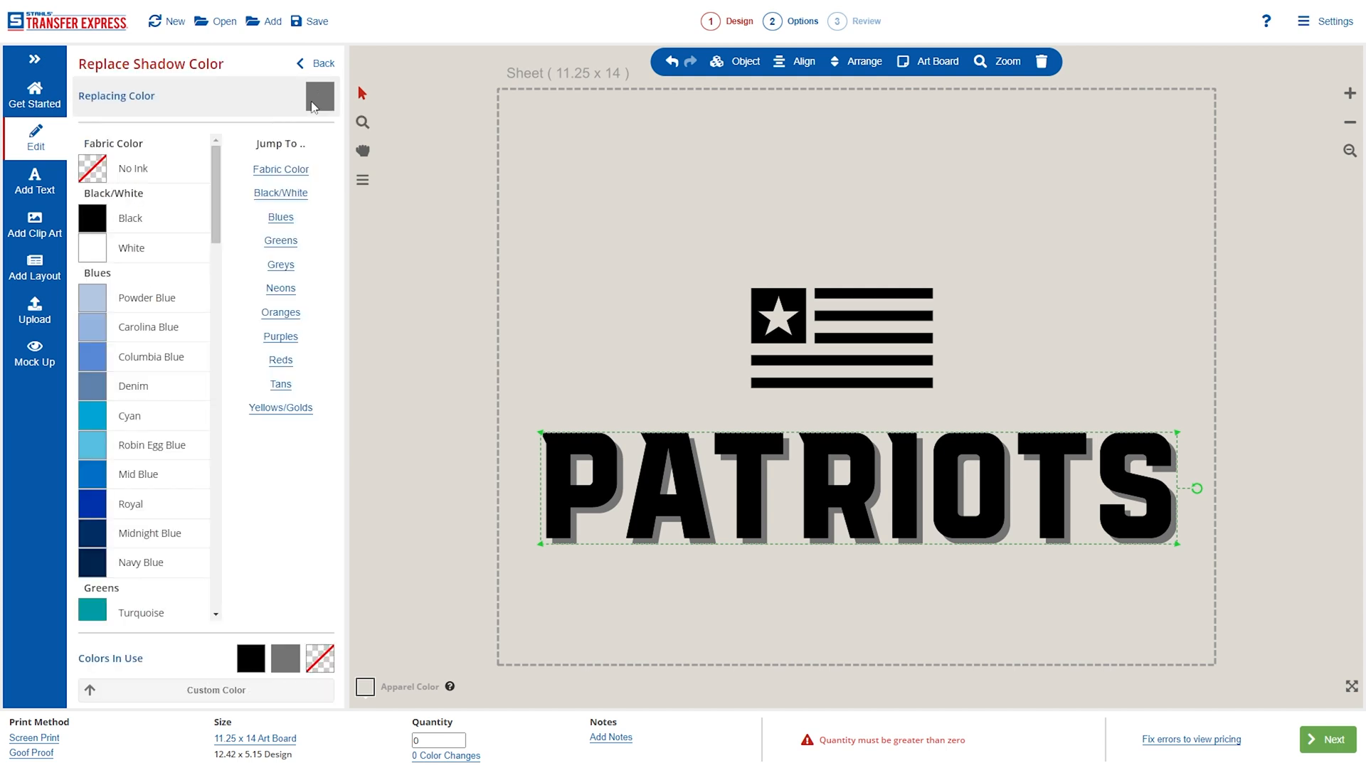
left_click(155, 386)
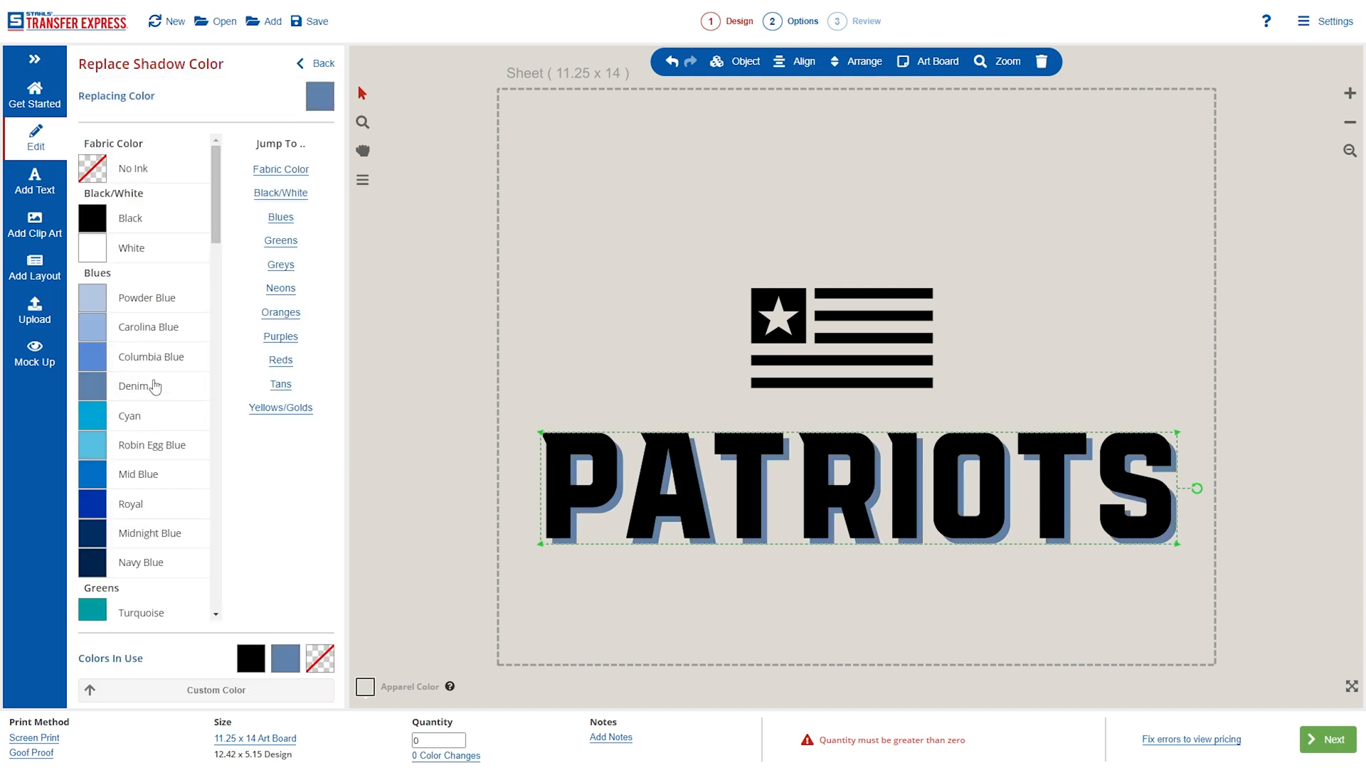
left_click(162, 328)
scroll(150, 525, "down", 8)
scroll(149, 532, "down", 10)
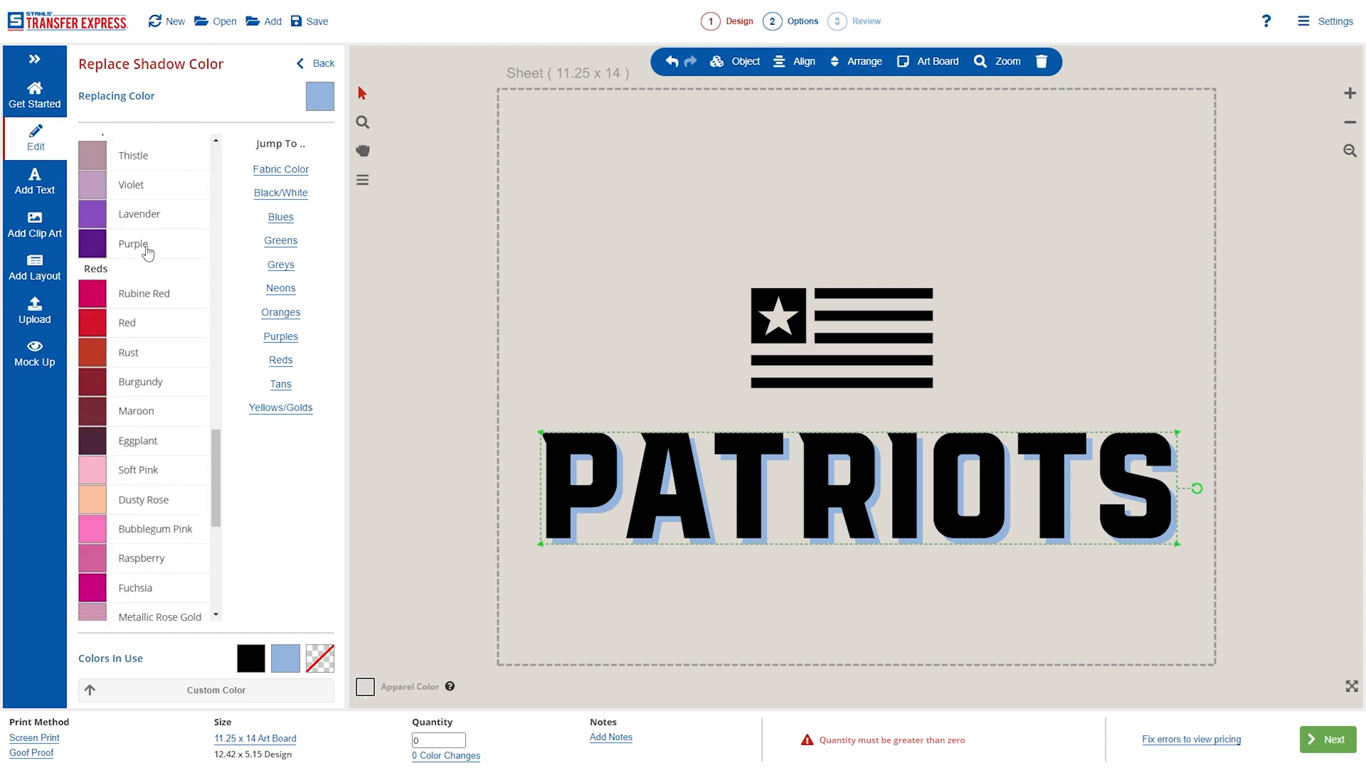
scroll(151, 484, "down", 3)
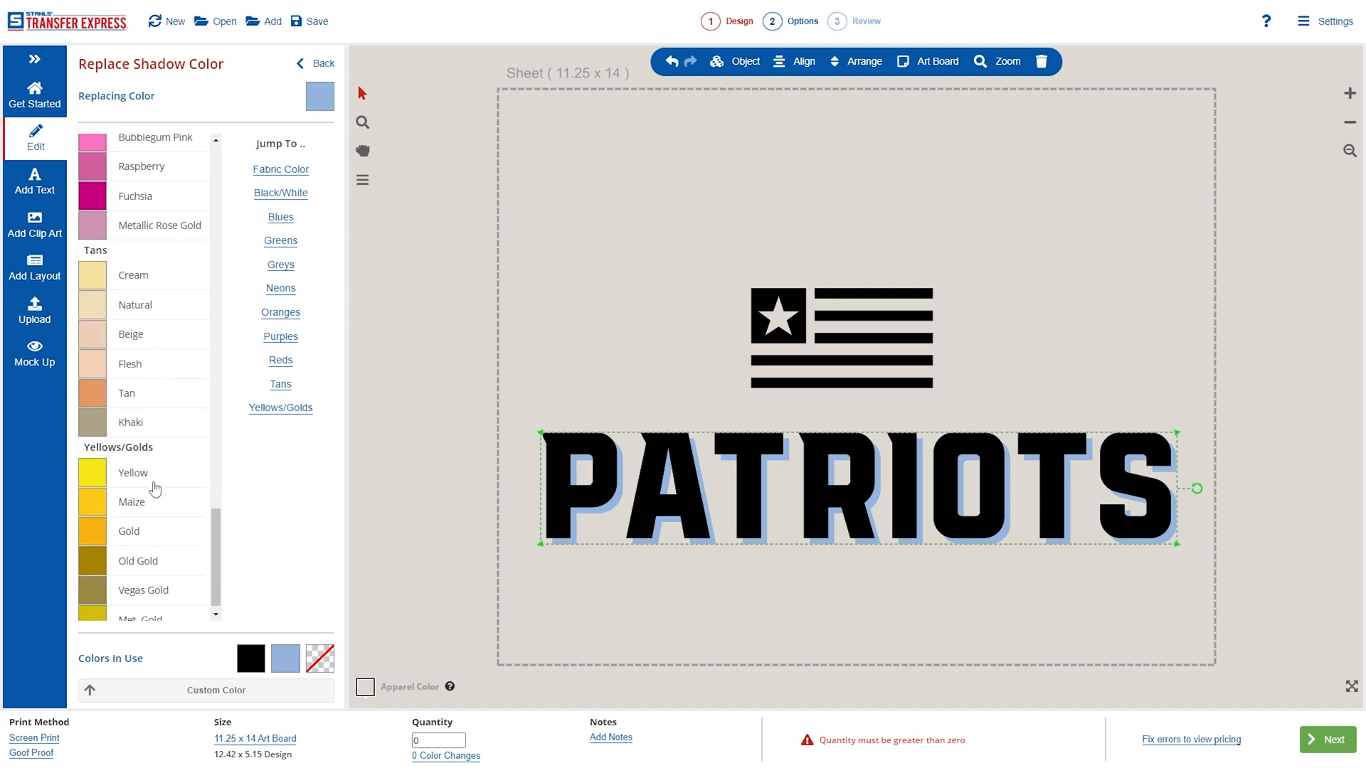
left_click(151, 491)
scroll(142, 441, "up", 18)
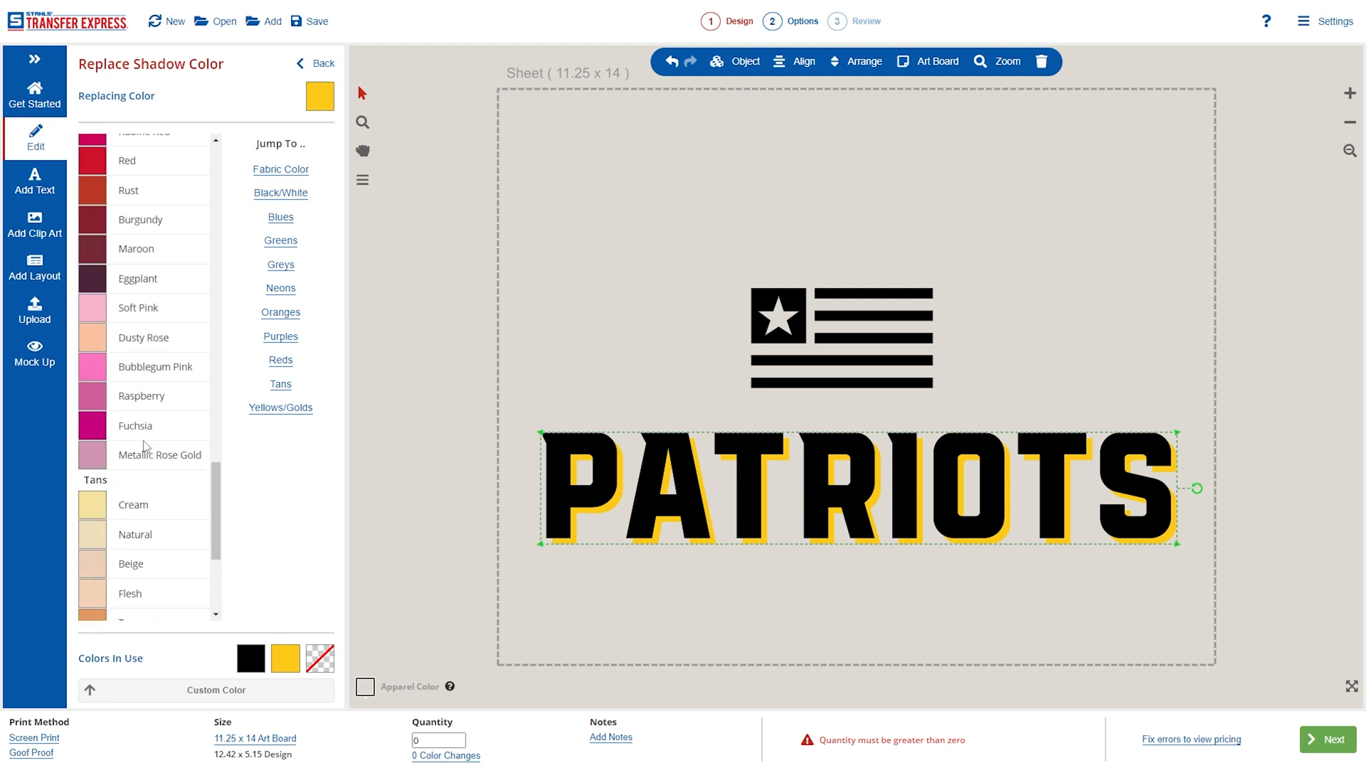
Step: Remove the shadow from the PATRIOTS text and return to the list of effects
left_click(317, 62)
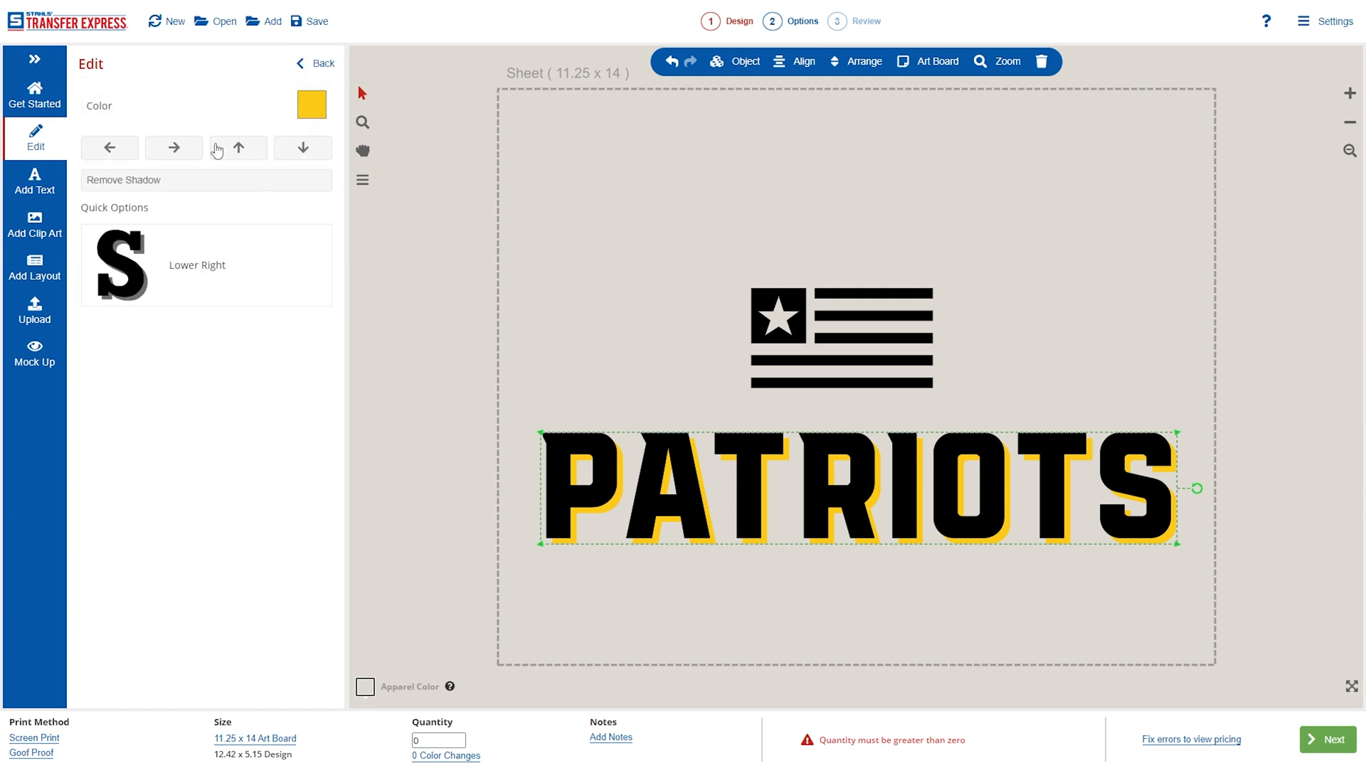
left_click(157, 182)
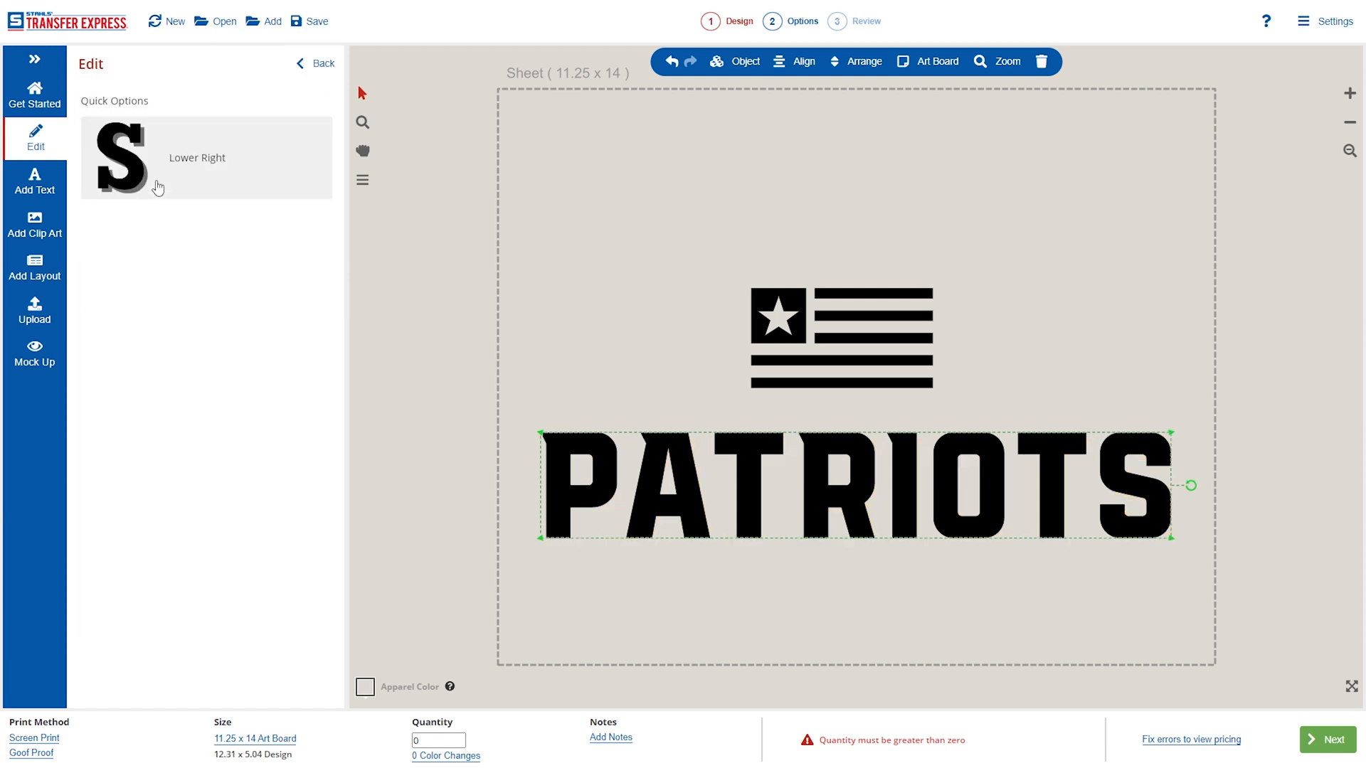
left_click(317, 63)
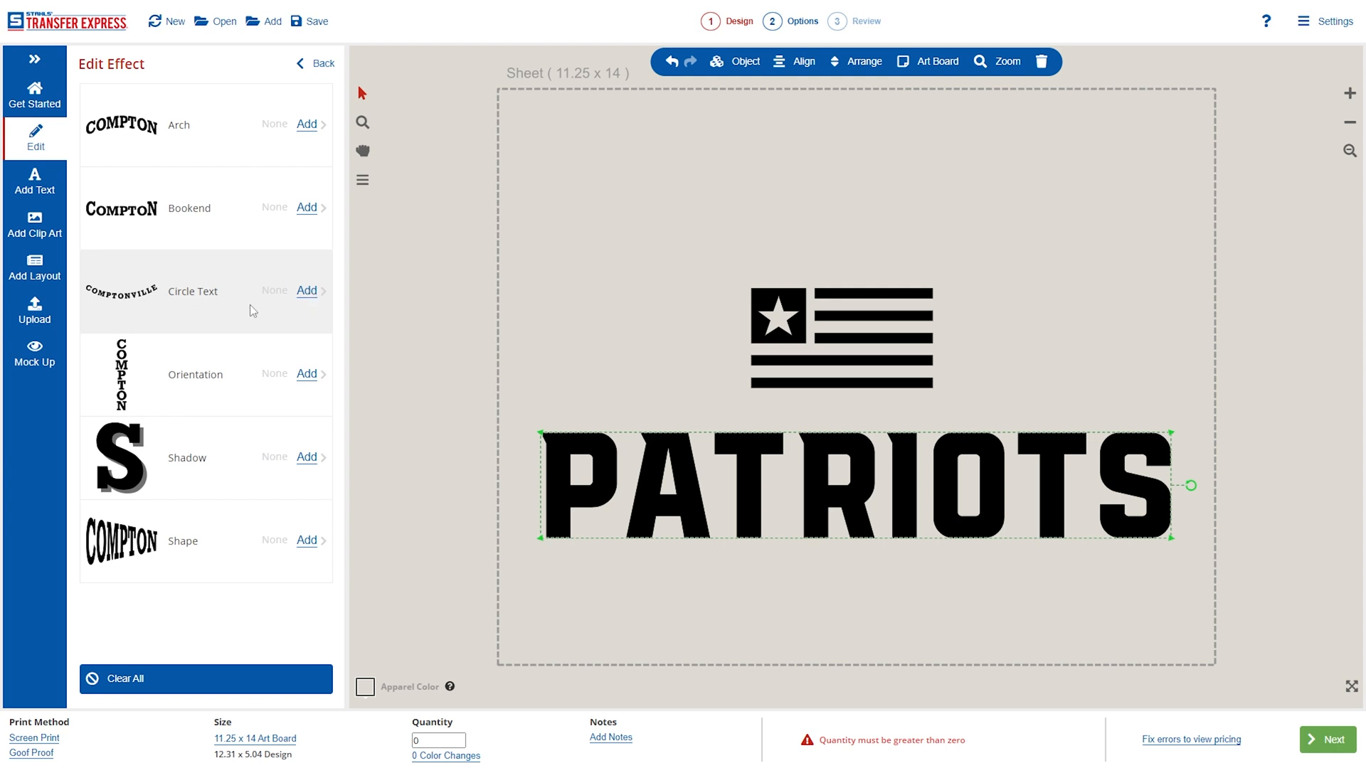
Step: Curve the PATRIOTS text with the upward-arching Circle Text option and move it above the flag
left_click(306, 292)
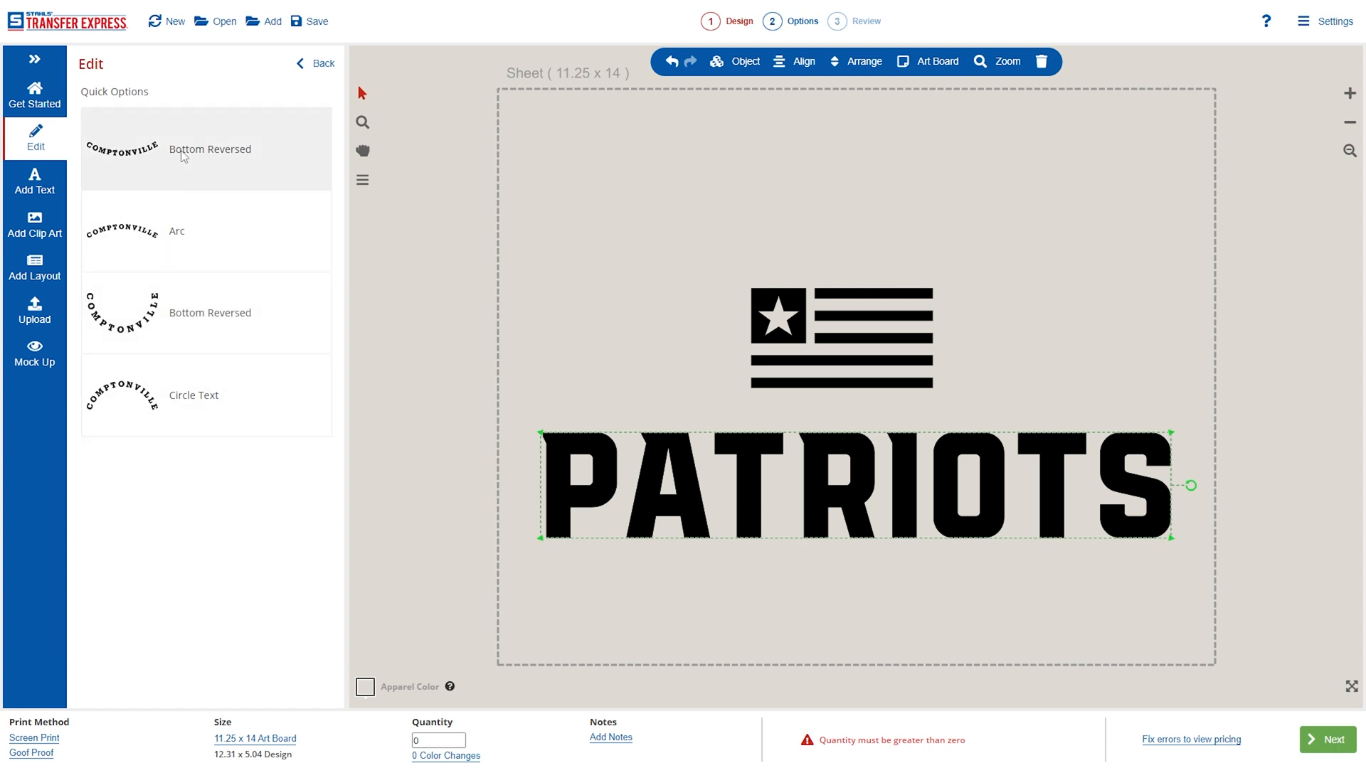
left_click(212, 393)
left_click_drag(843, 446, 845, 222)
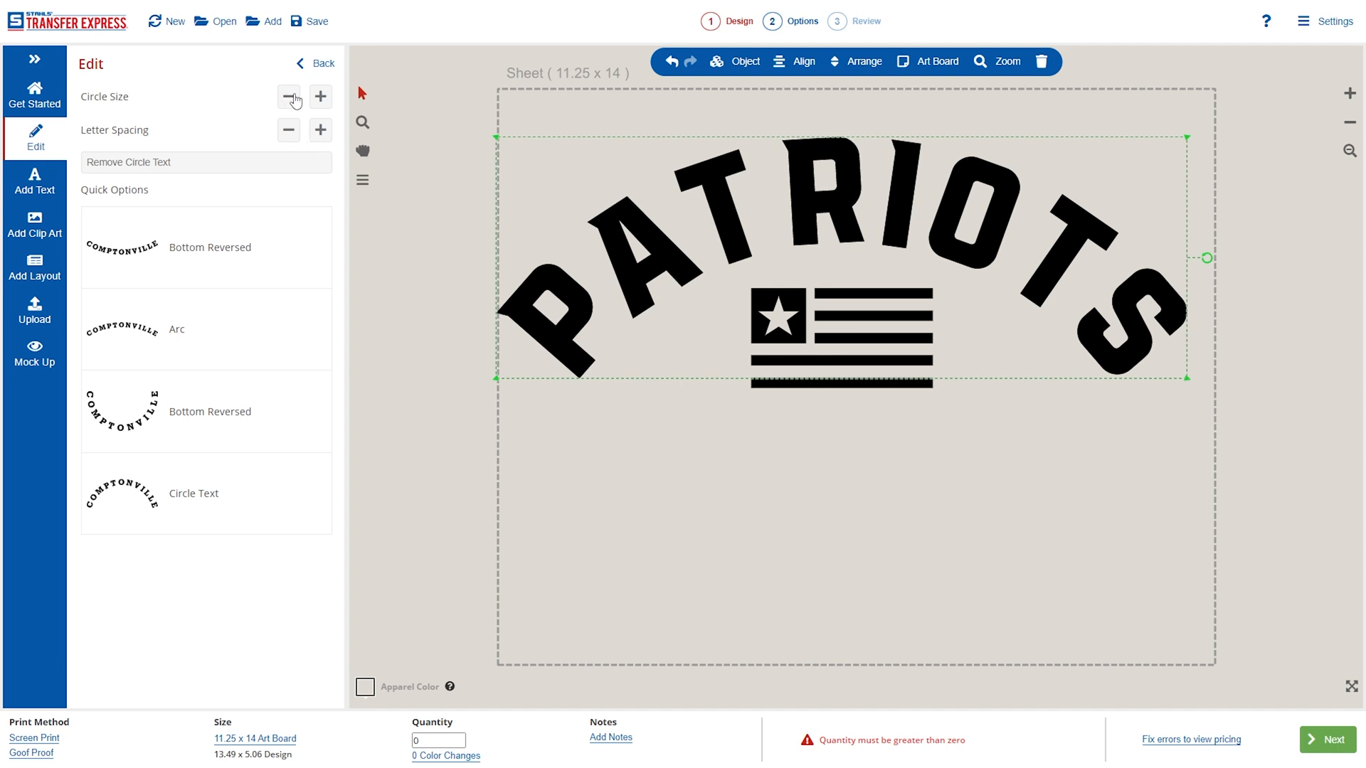
Step: Enlarge the circle size of the curved PATRIOTS text, and reduce it again by a smaller amount
left_click(320, 97)
left_click(321, 98)
left_click(320, 97)
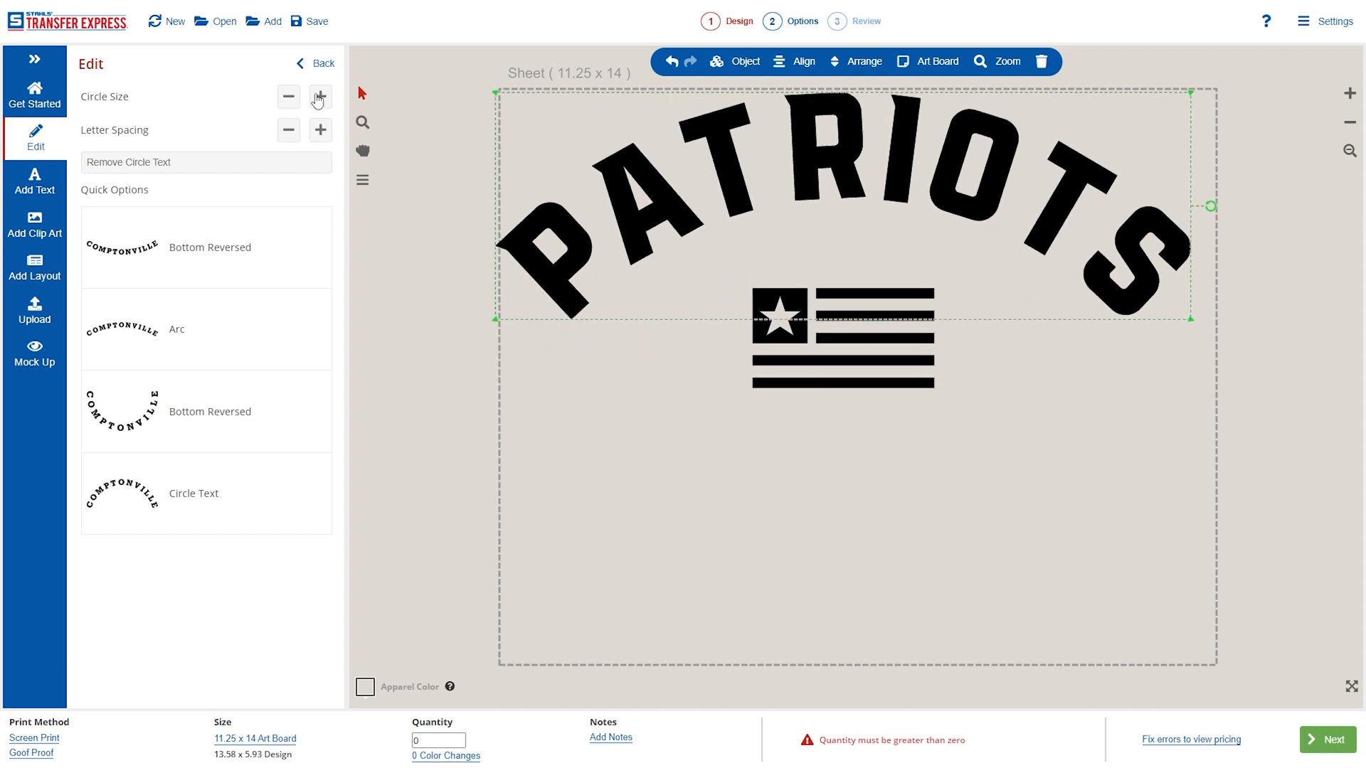
left_click(289, 99)
left_click(289, 103)
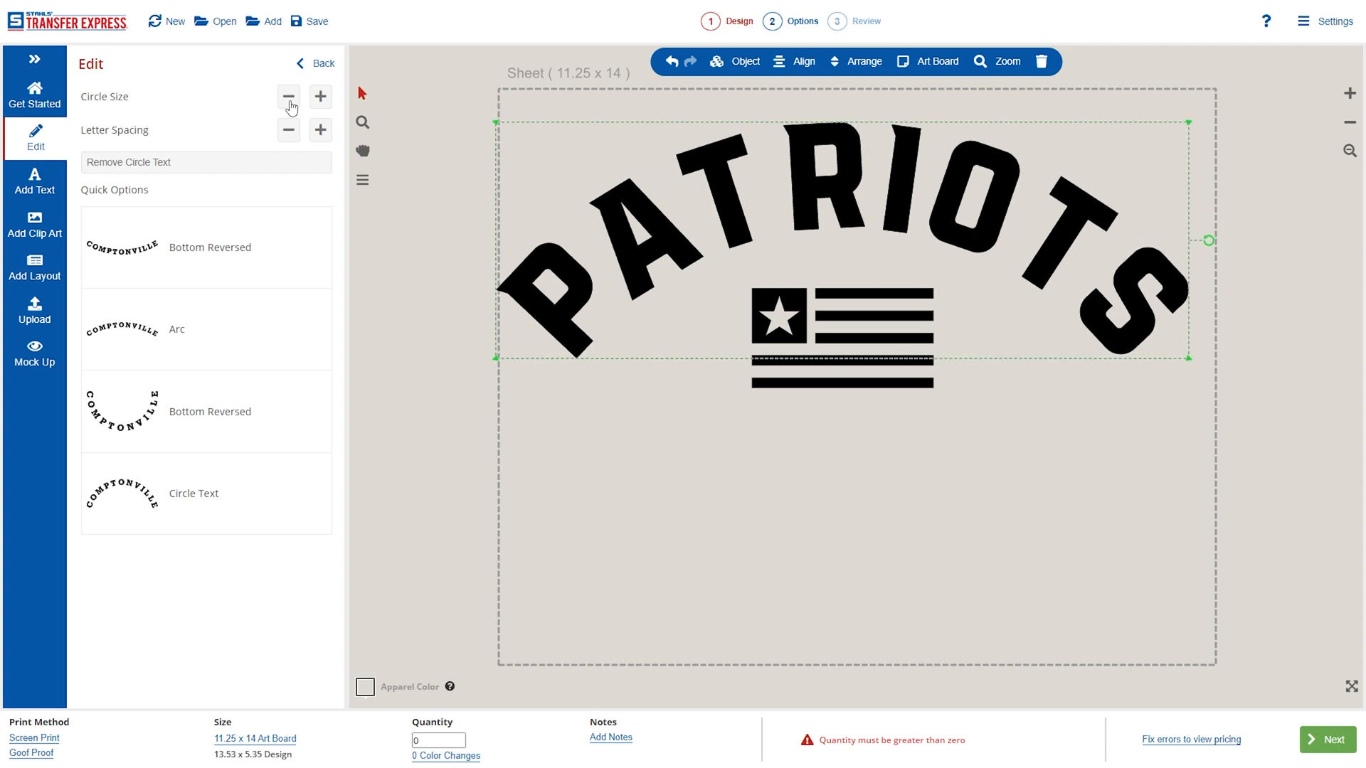
Step: Widen the letter spacing of the curved PATRIOTS text, and tighten it to slightly less than its starting spacing
left_click(321, 130)
left_click(321, 130)
left_click(321, 130)
left_click(321, 130)
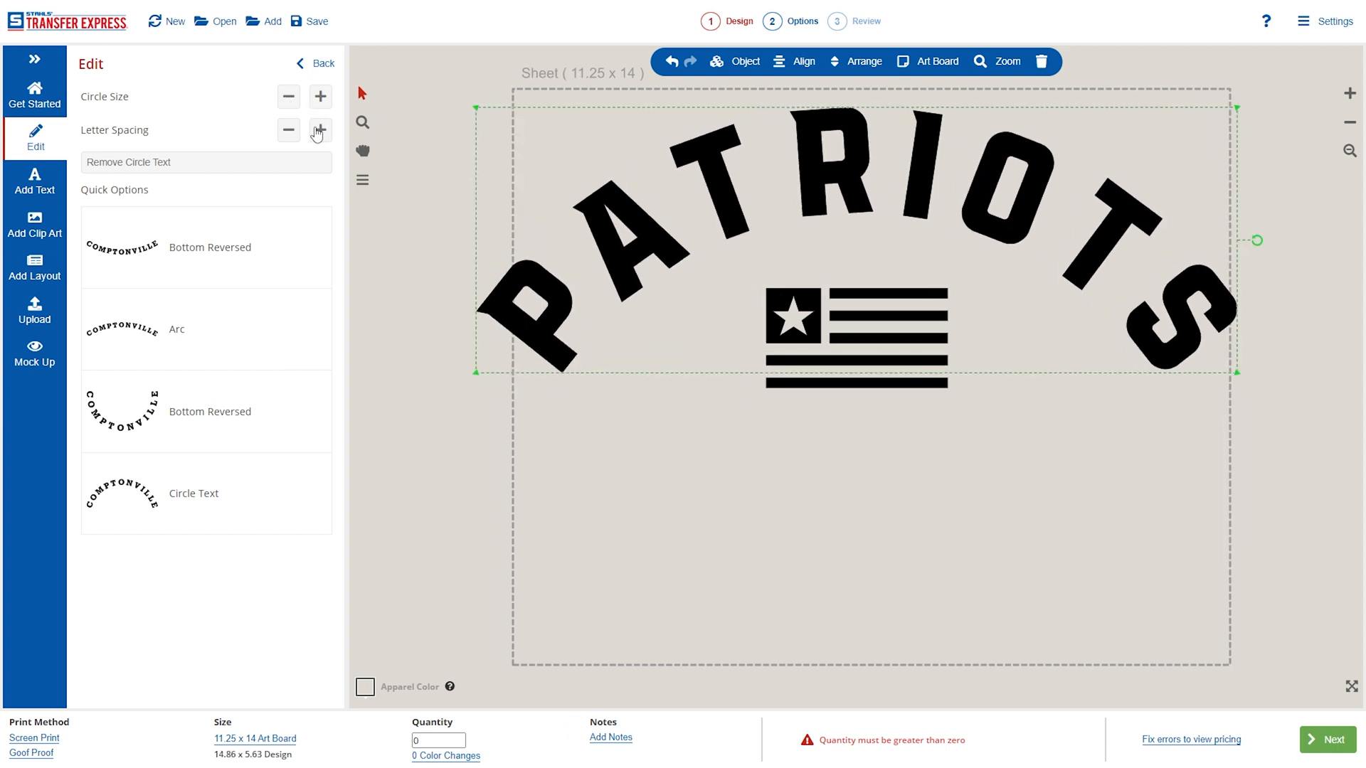
left_click(295, 133)
left_click(295, 133)
left_click(294, 133)
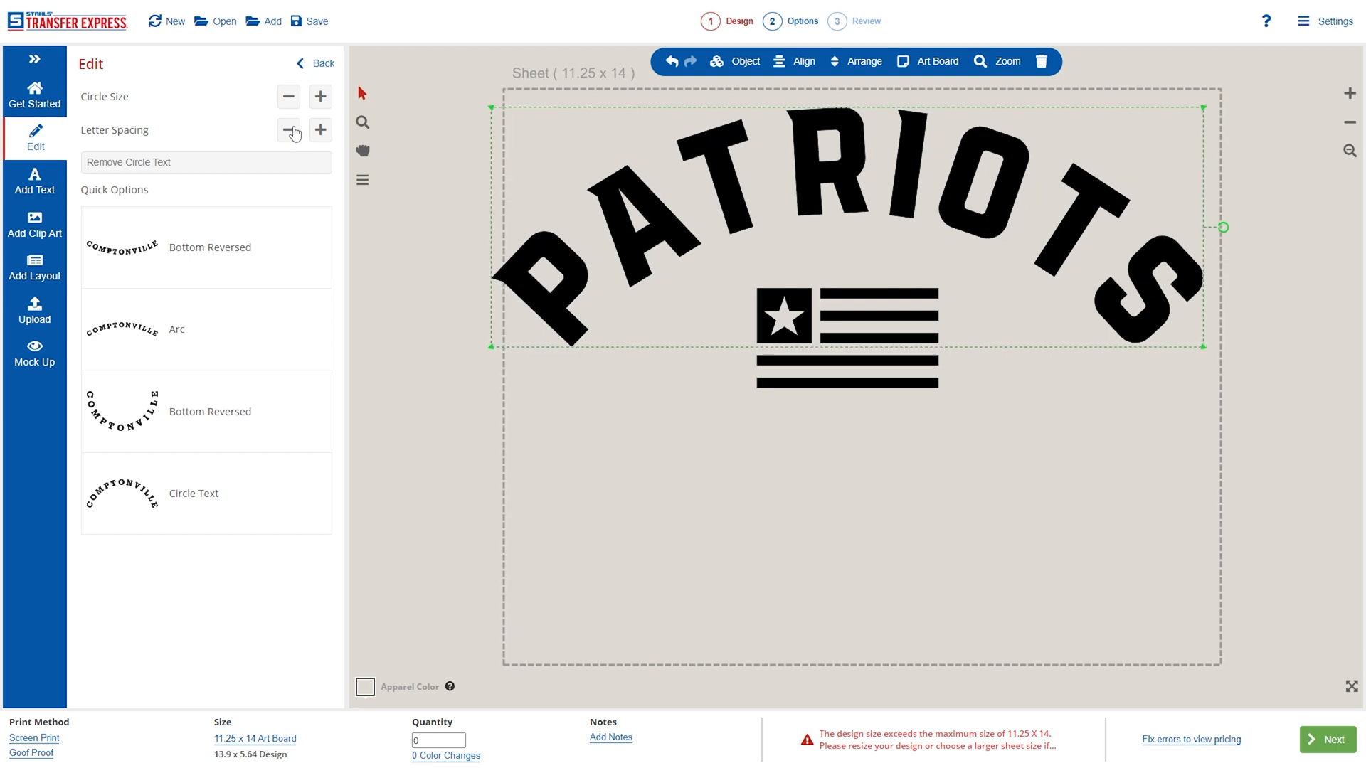
left_click(294, 133)
left_click(295, 133)
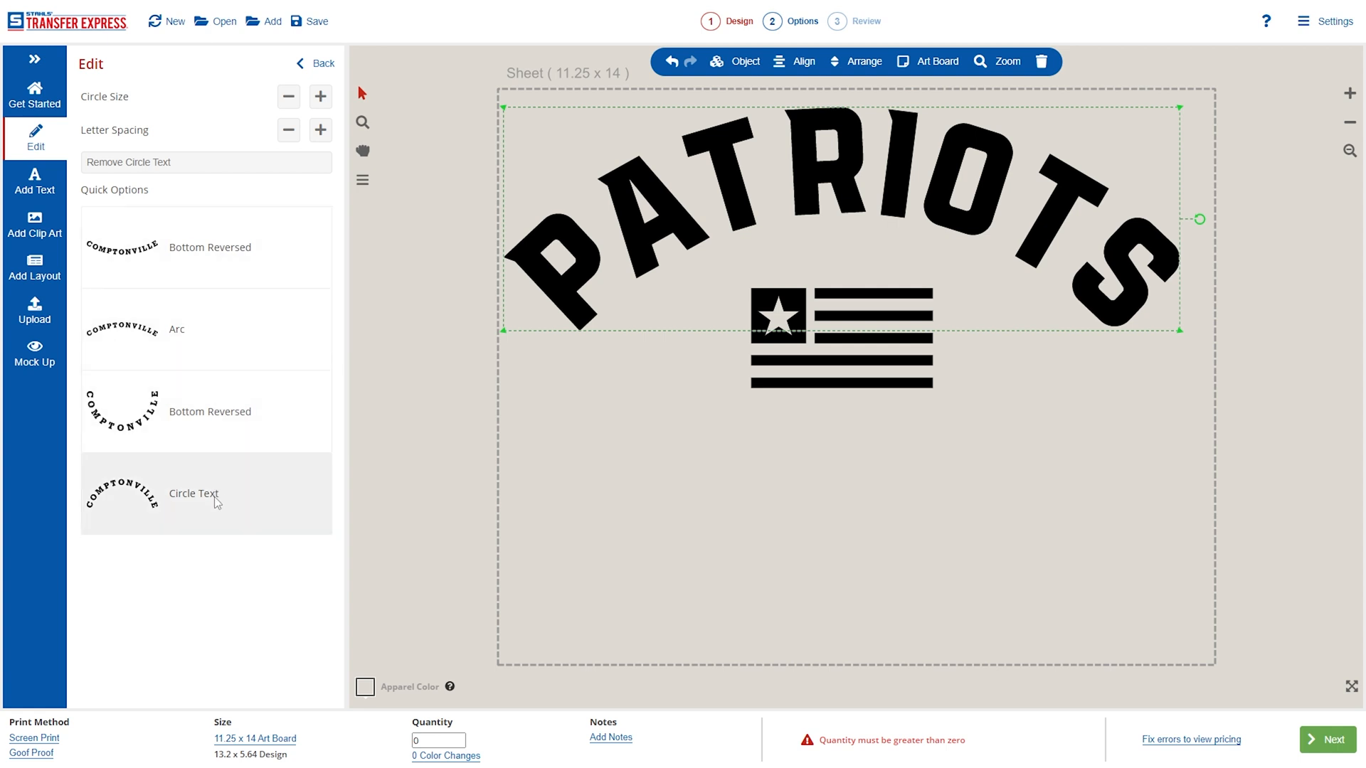
Step: Remove the Circle Text effect from PATRIOTS and move the straight text back below the flag
left_click(202, 169)
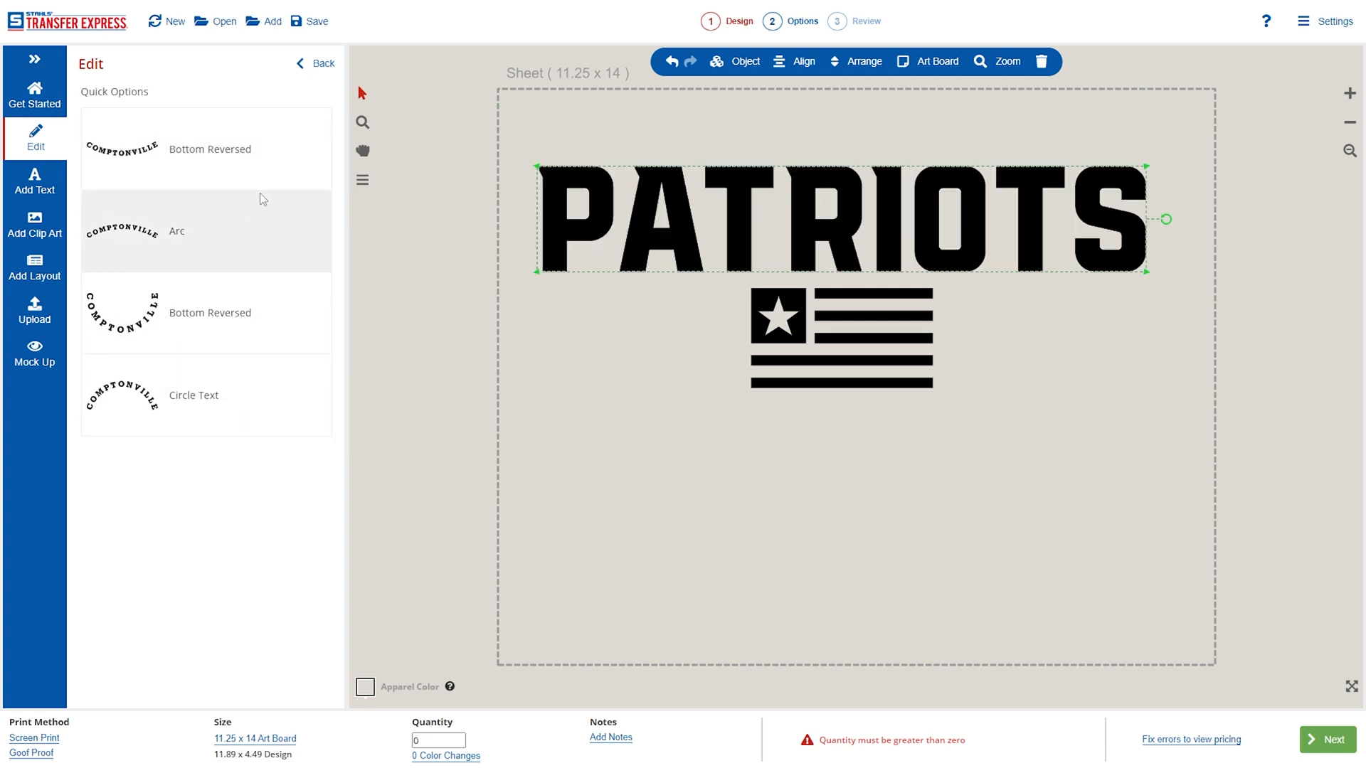
left_click(321, 68)
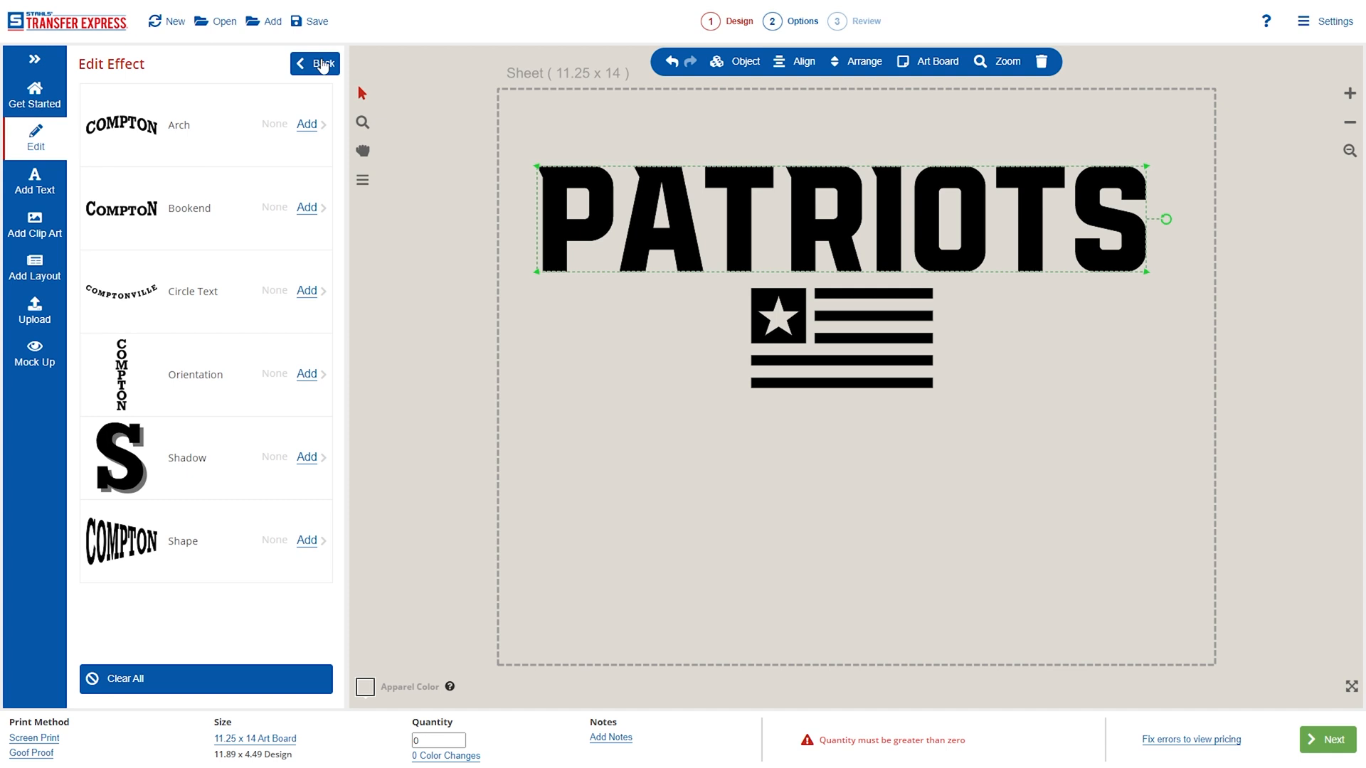
left_click(320, 65)
left_click_drag(808, 238, 820, 485)
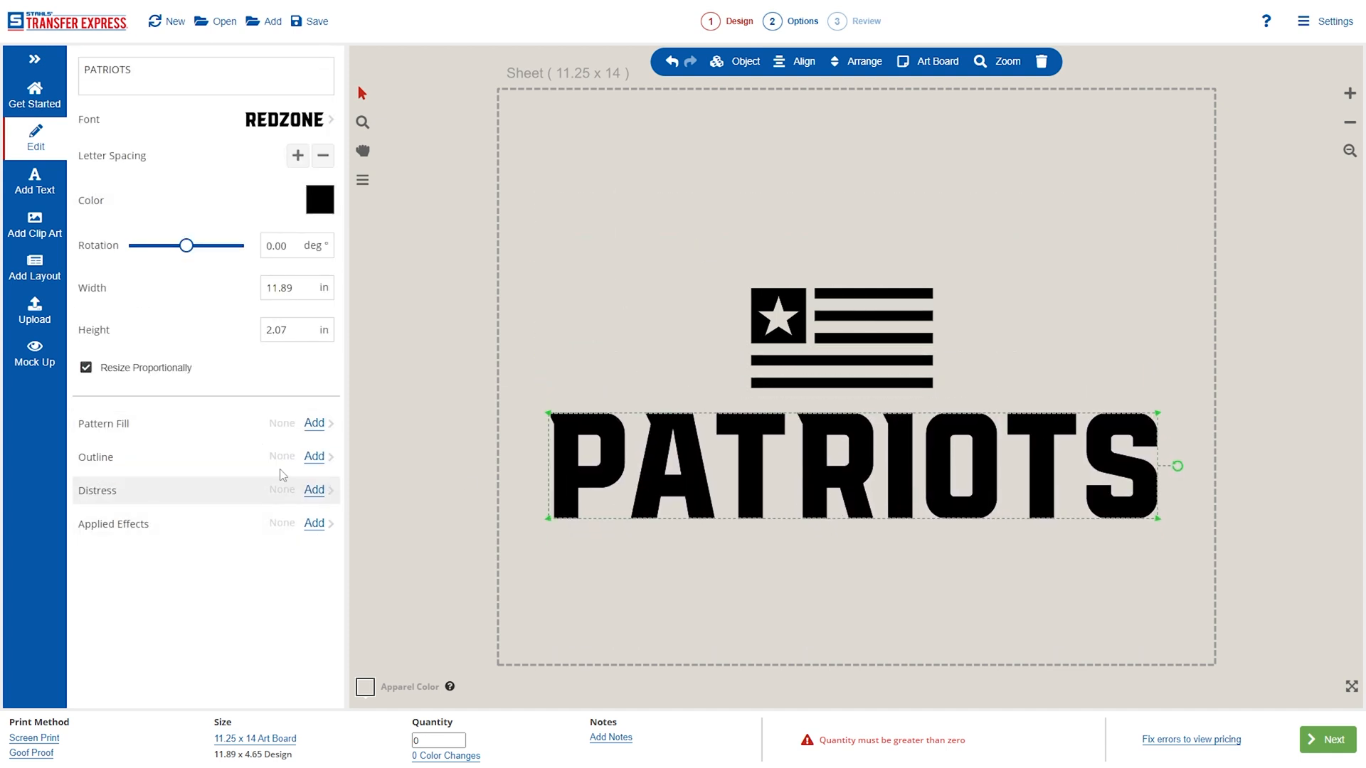
Step: Apply the X19A-995 distress pattern to the PATRIOTS text
left_click(315, 491)
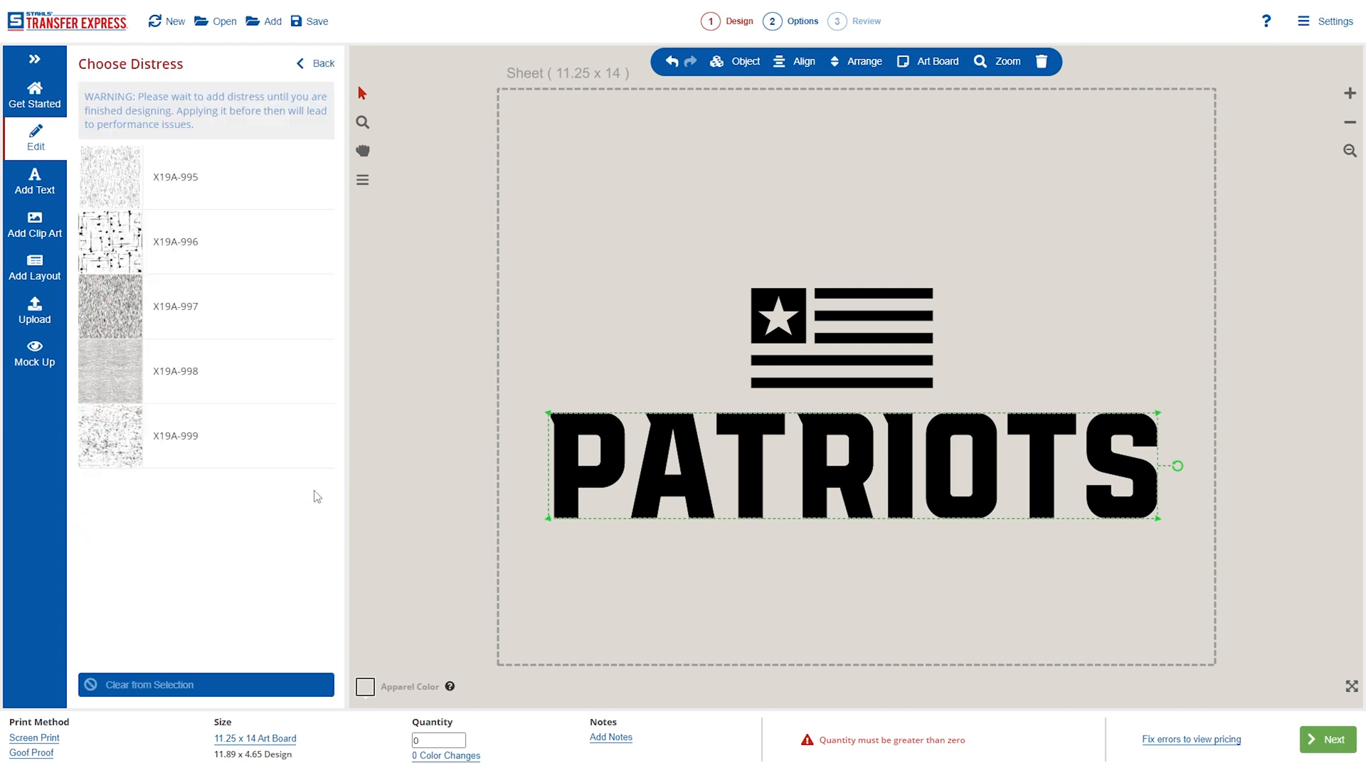
left_click(232, 168)
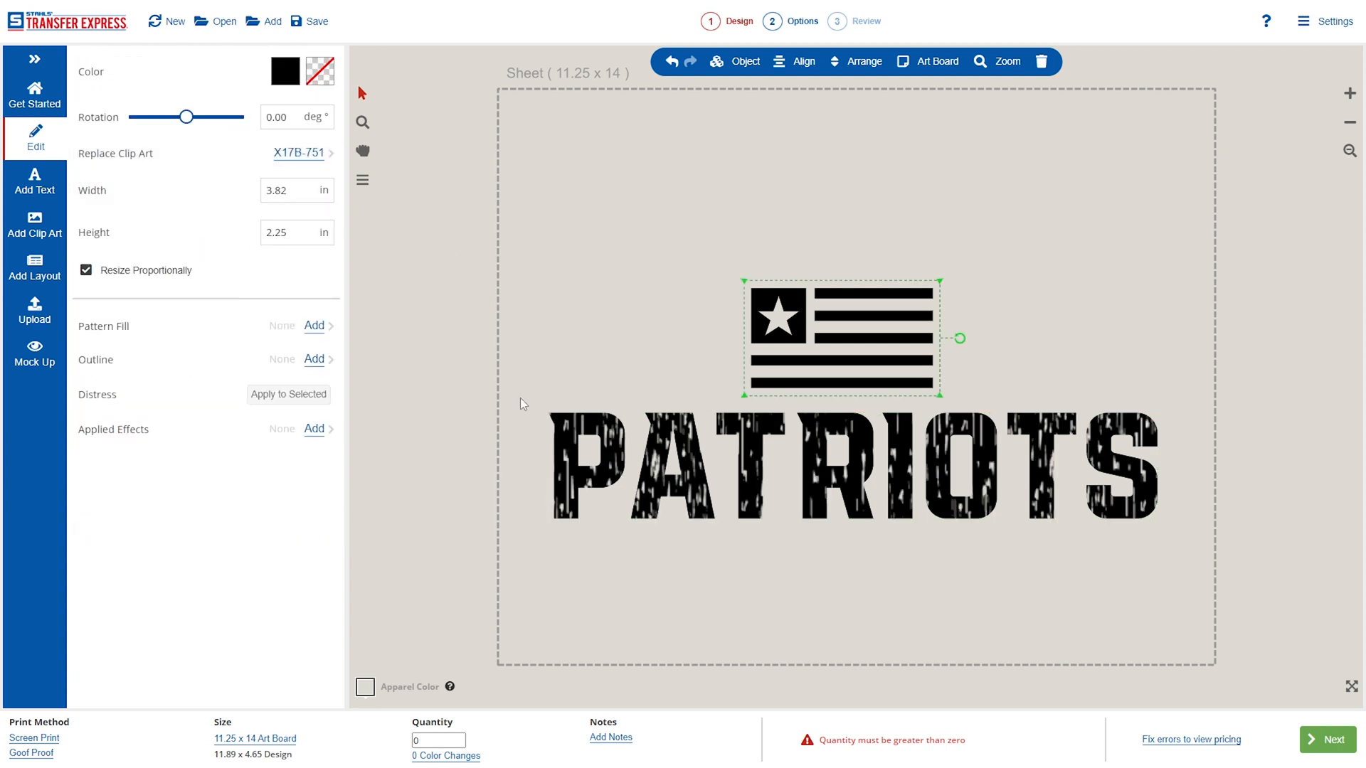
left_click(544, 445)
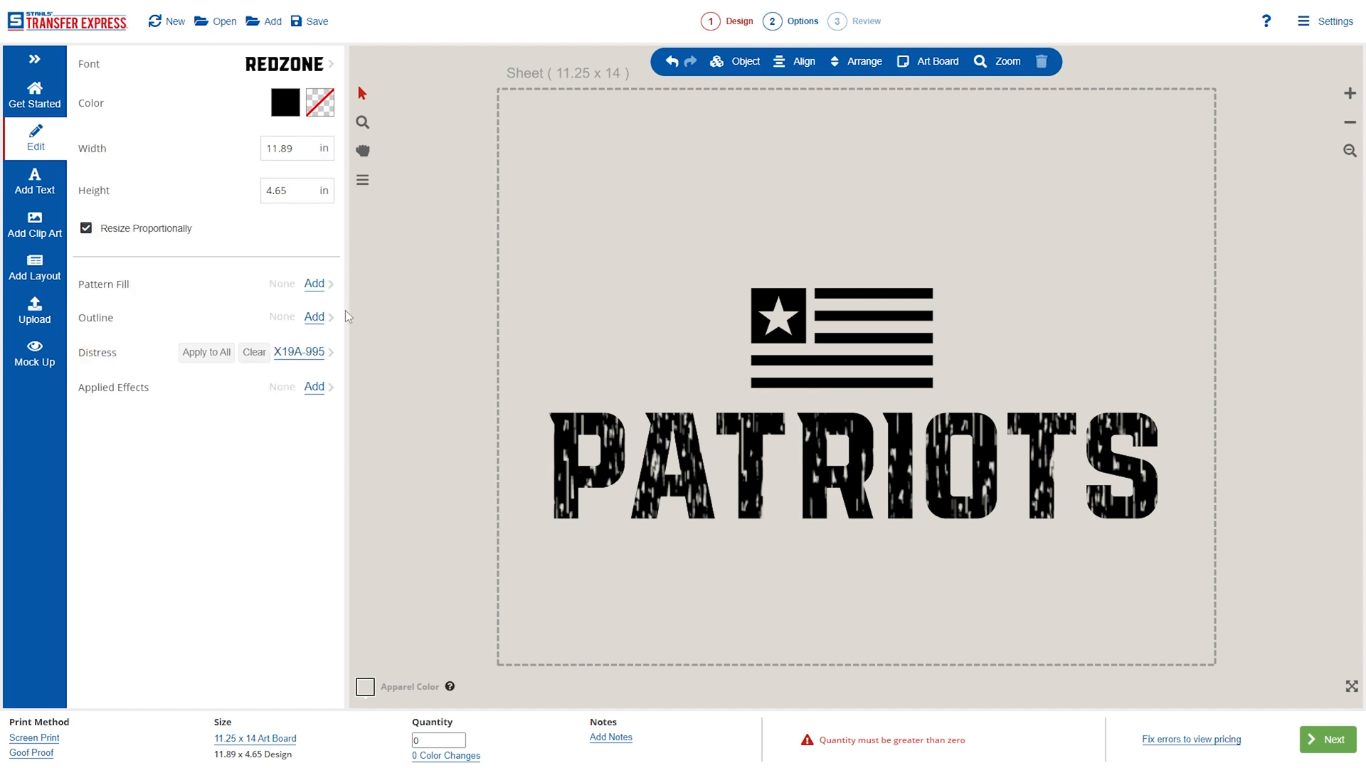
Step: Apply the X19A-995 distress to the flag clip art, and clear it from the flag again
left_click(794, 302)
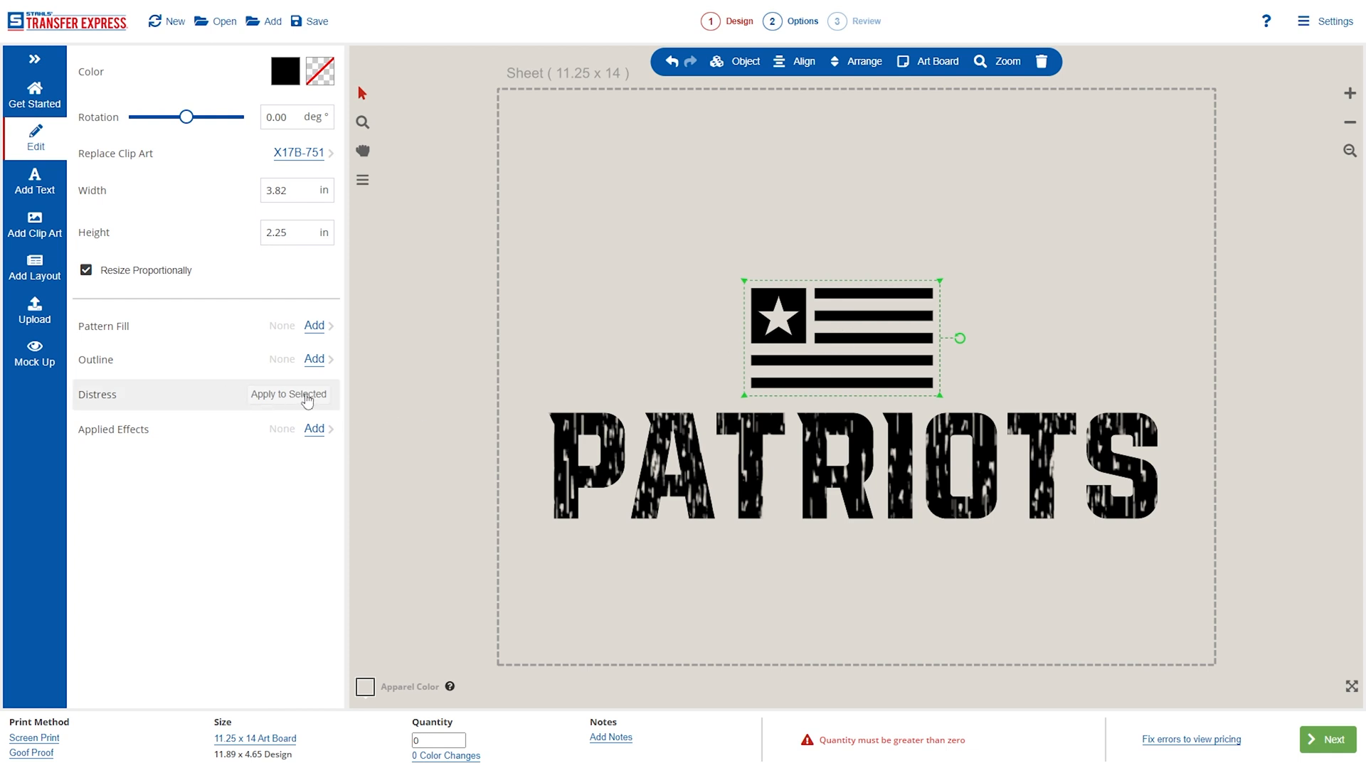
left_click(285, 393)
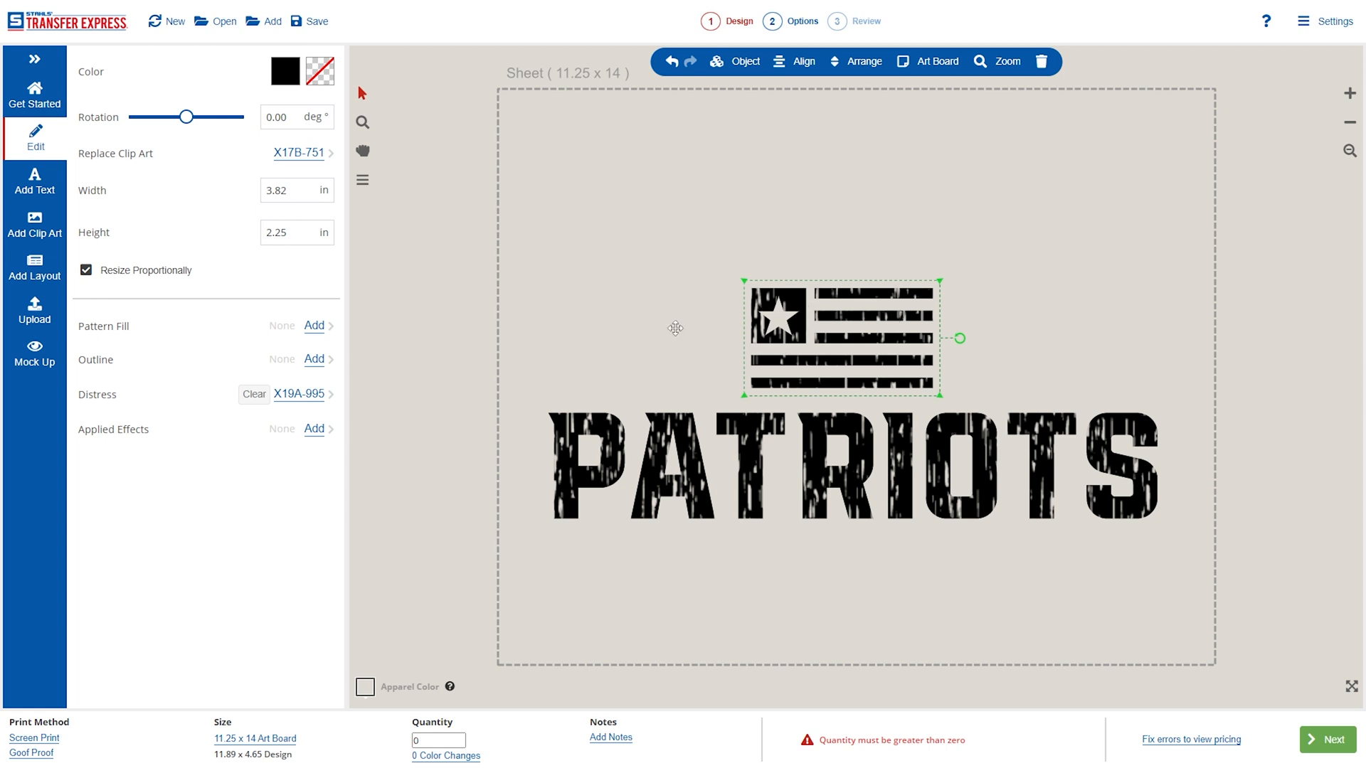
left_click(253, 396)
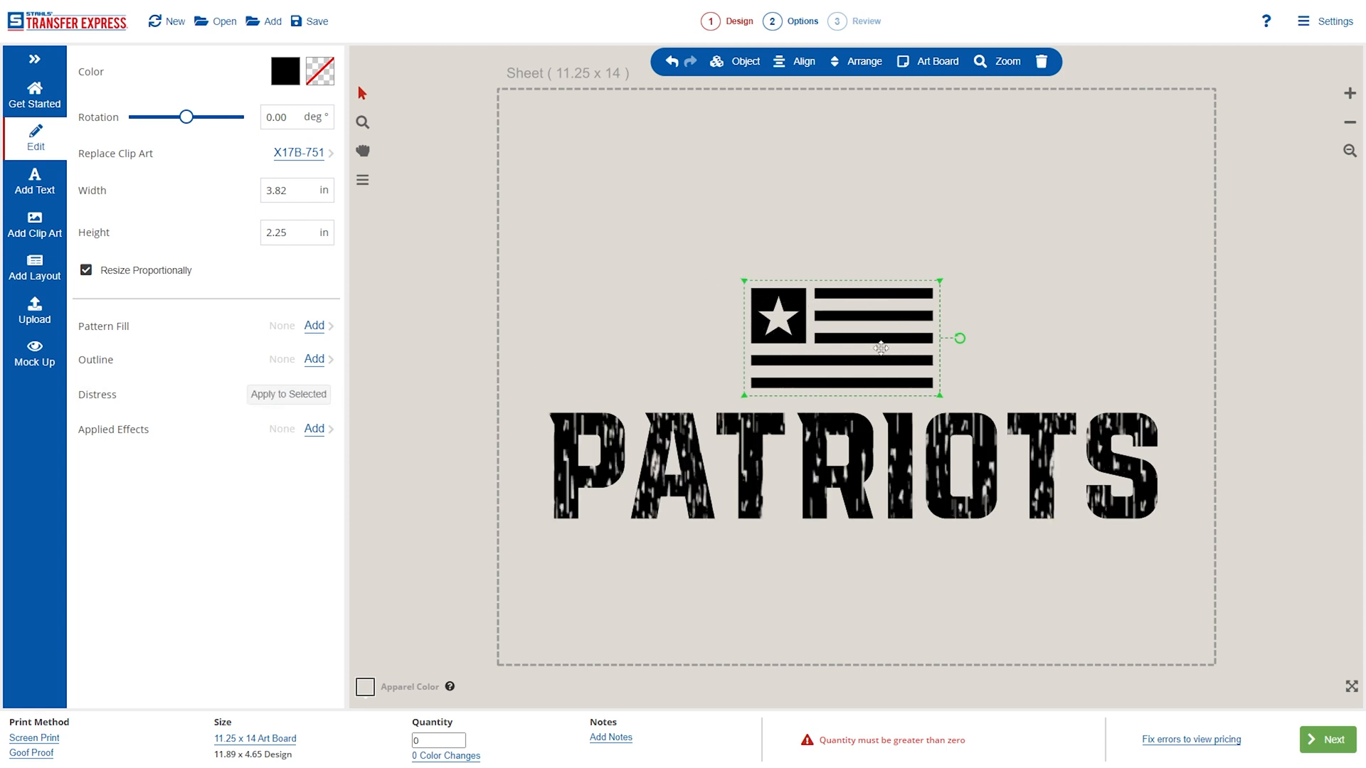
left_click(639, 352)
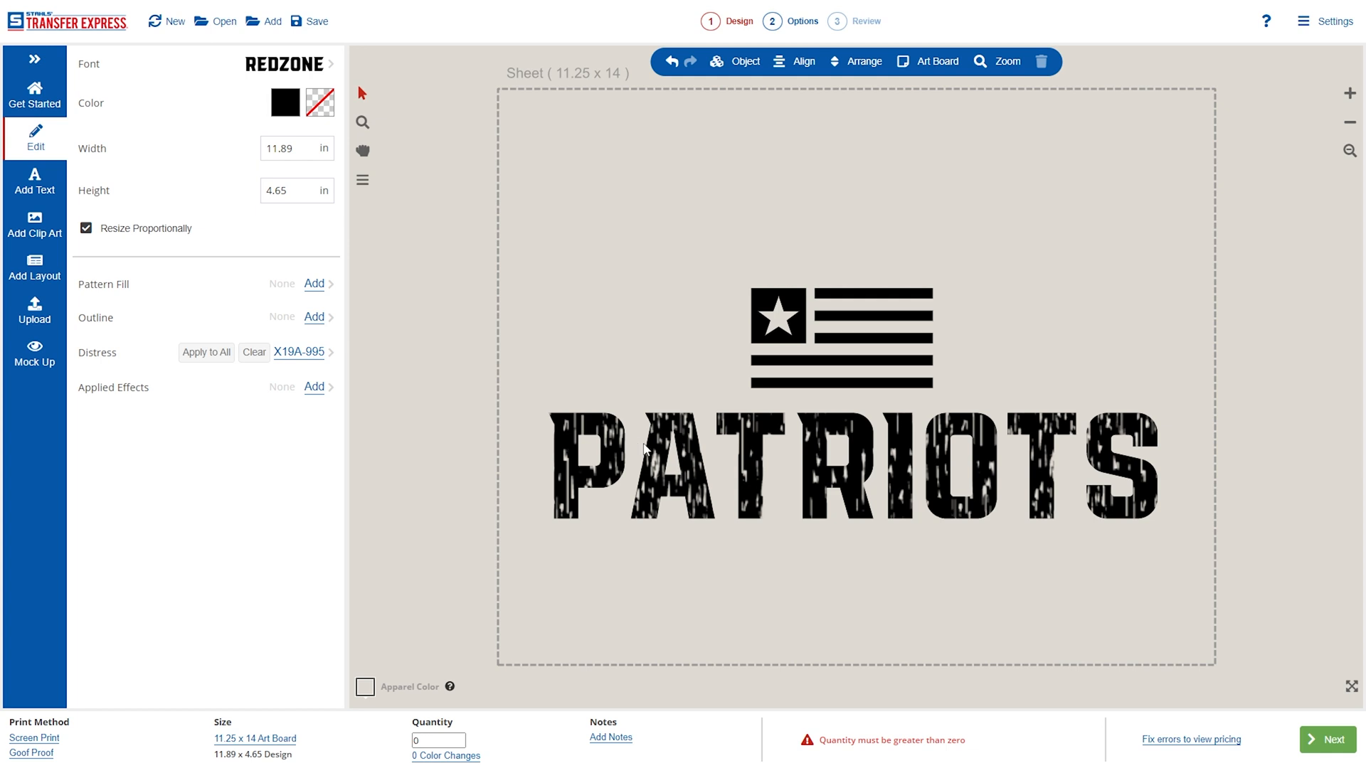
Step: Change the distress pattern on the PATRIOTS text to X19A-998
left_click(686, 456)
left_click(298, 492)
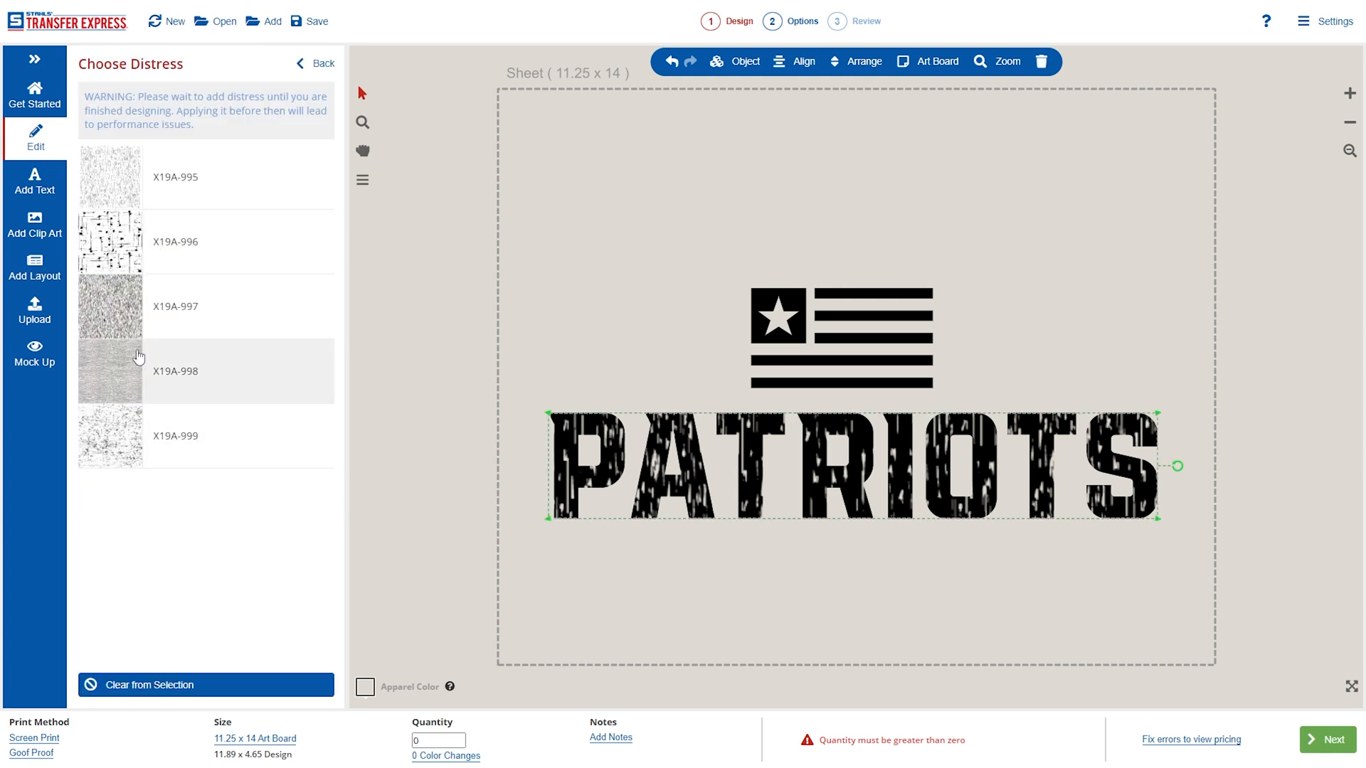
left_click(180, 377)
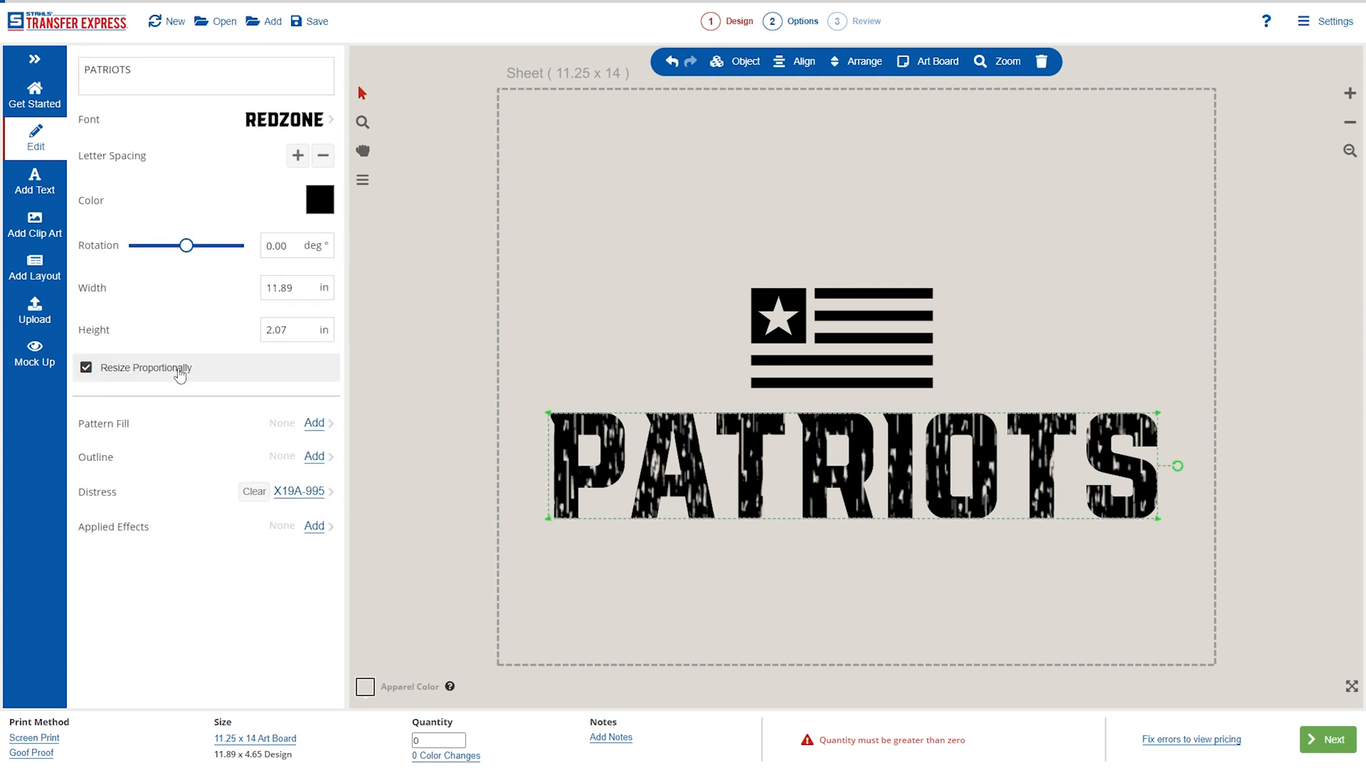
Step: Switch the PATRIOTS distress to X19A-999, and clear the distress from the text
left_click(296, 492)
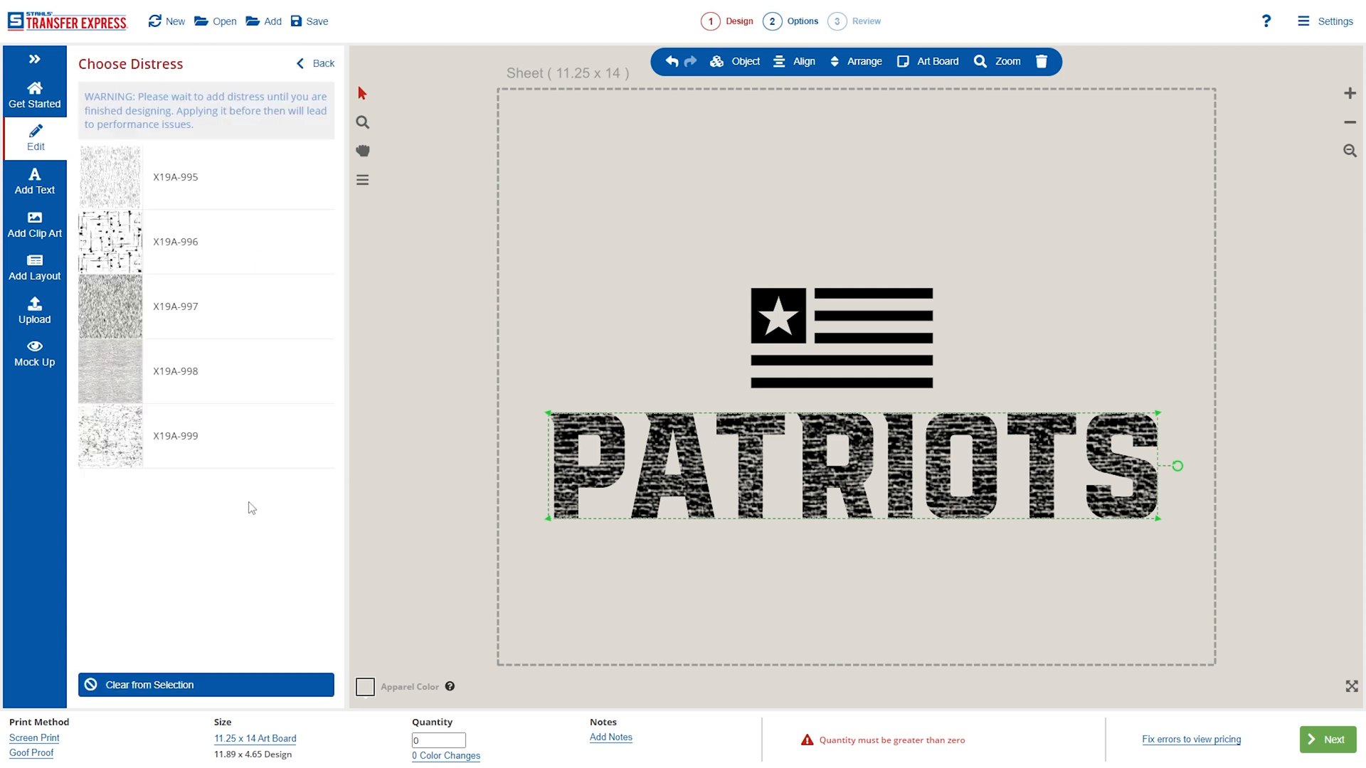
left_click(162, 439)
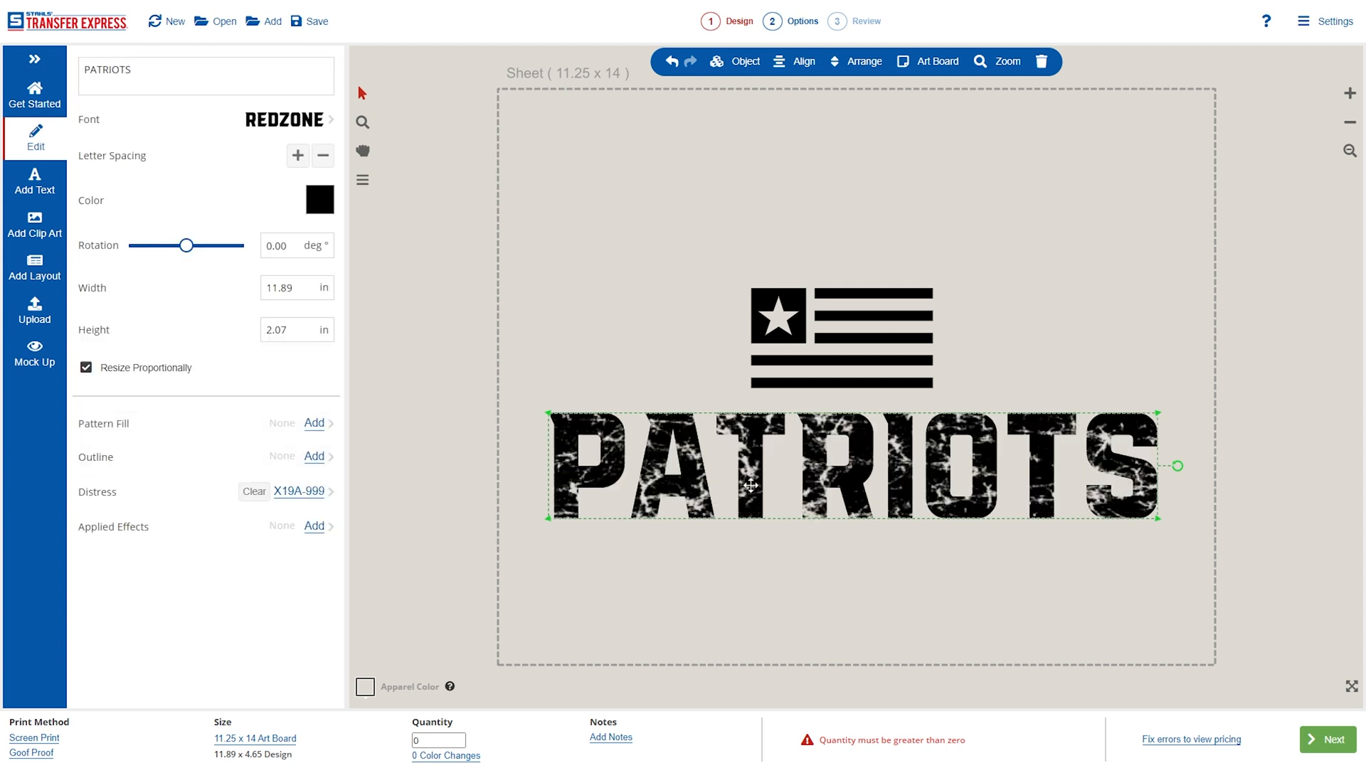
left_click(255, 492)
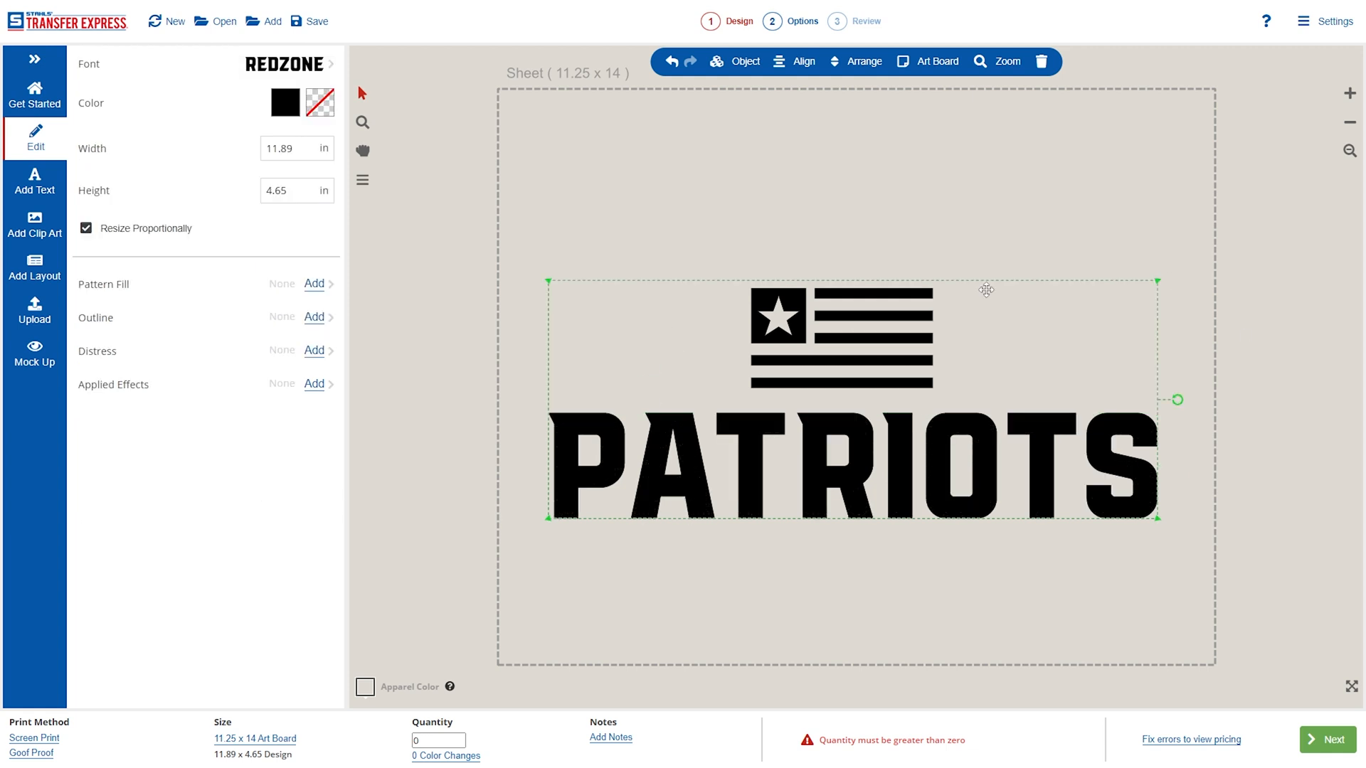
left_click(718, 221)
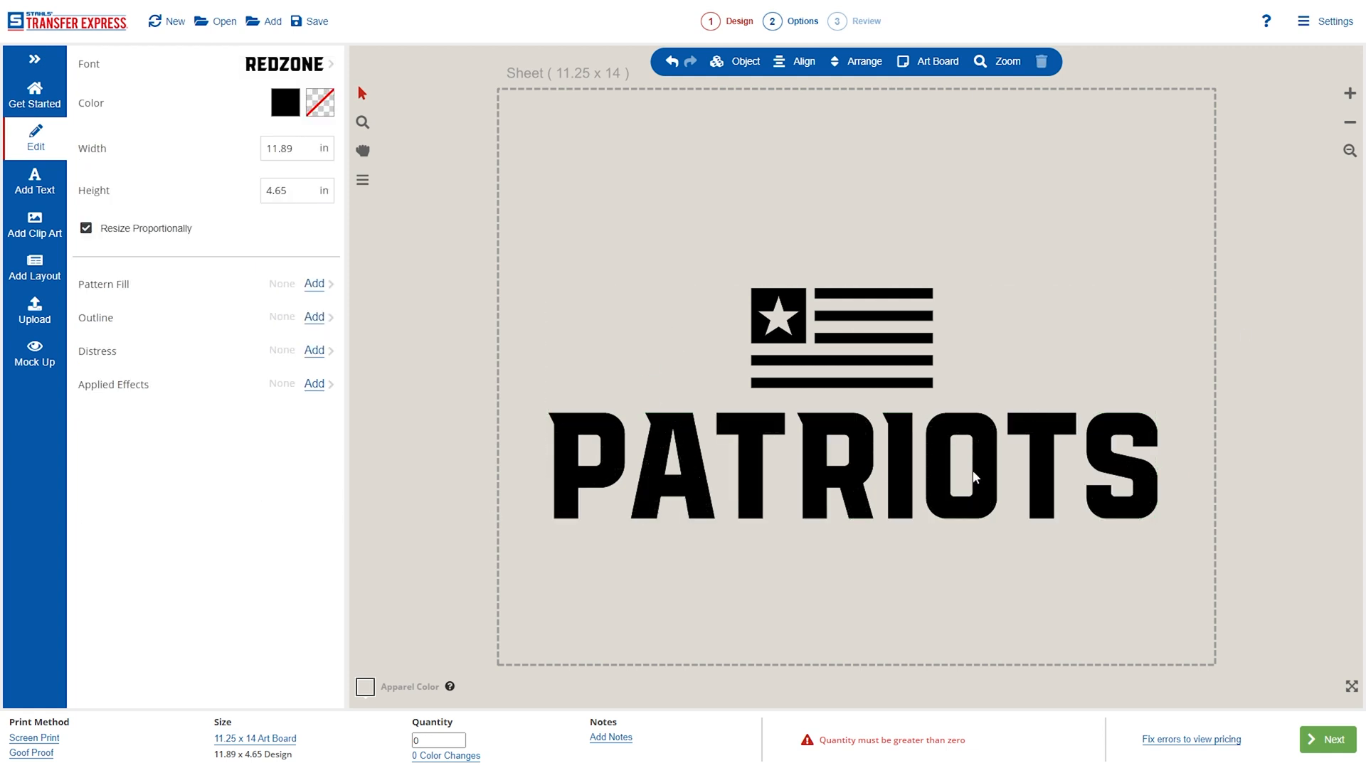
Step: Add a Touching Outline to the PATRIOTS text
left_click(765, 474)
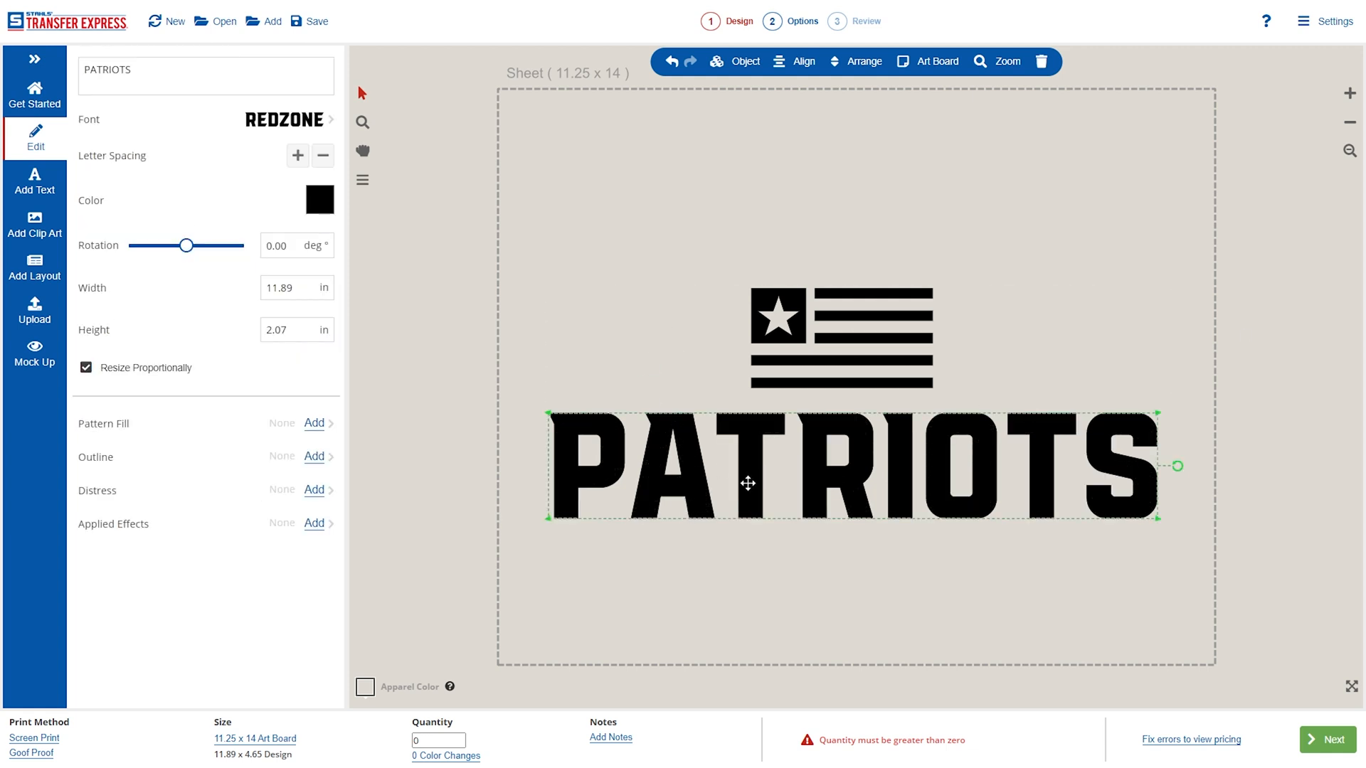
left_click(313, 457)
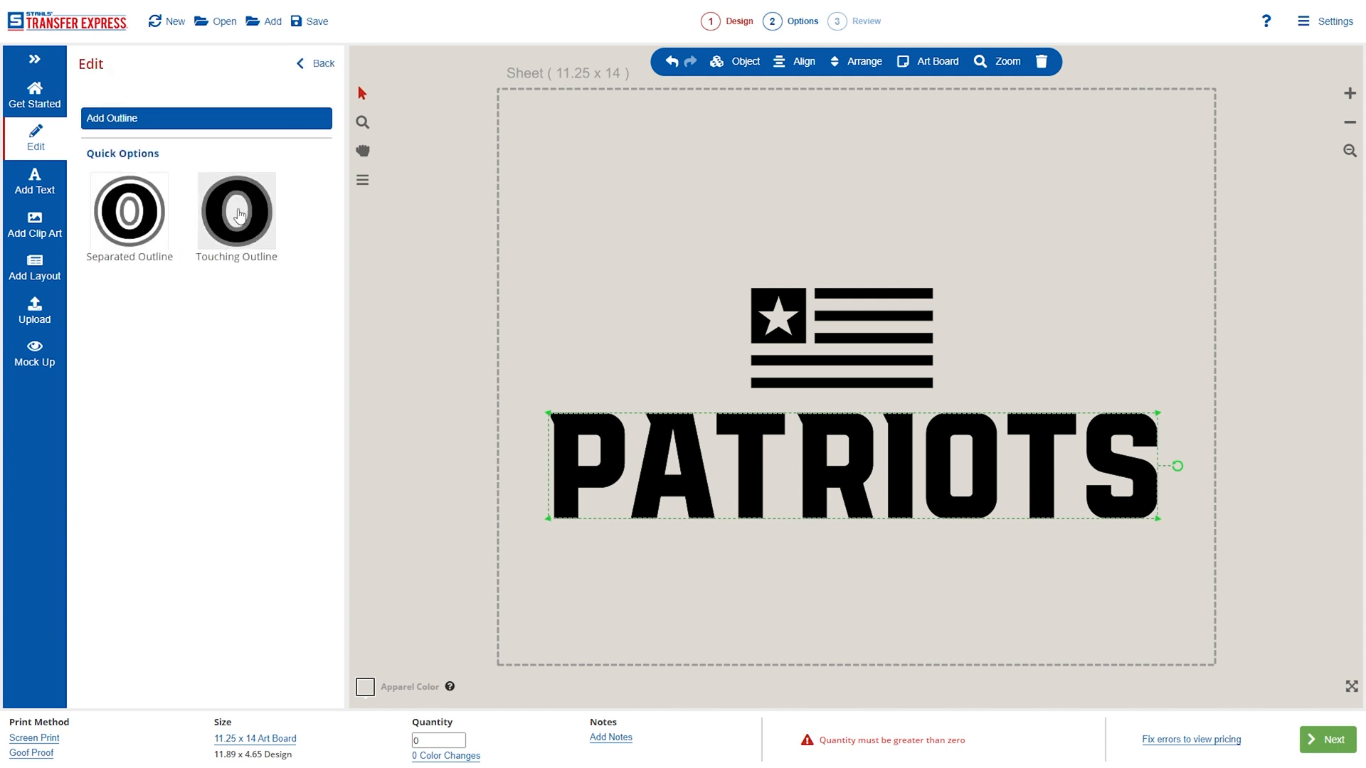
left_click(244, 236)
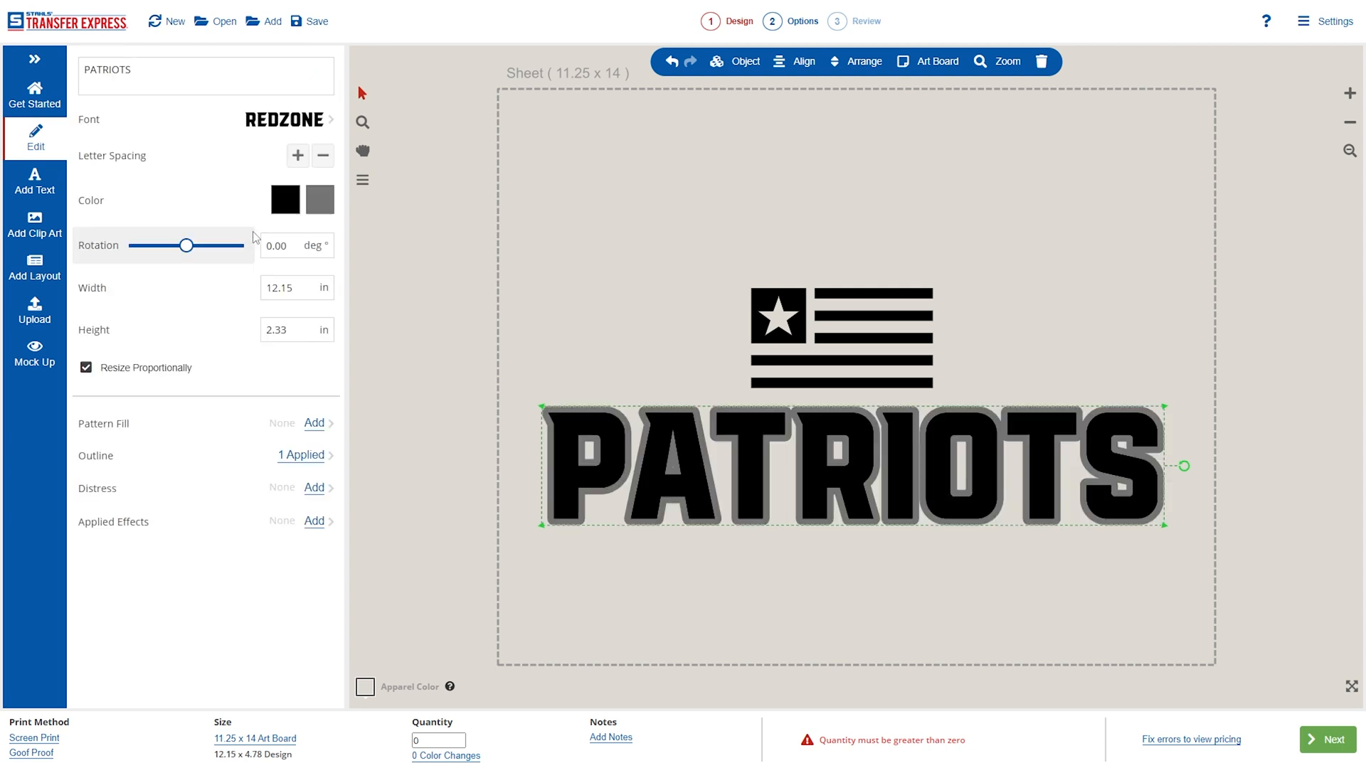
Step: Look over the settings and replacement colors available for the PATRIOTS outline
left_click(306, 455)
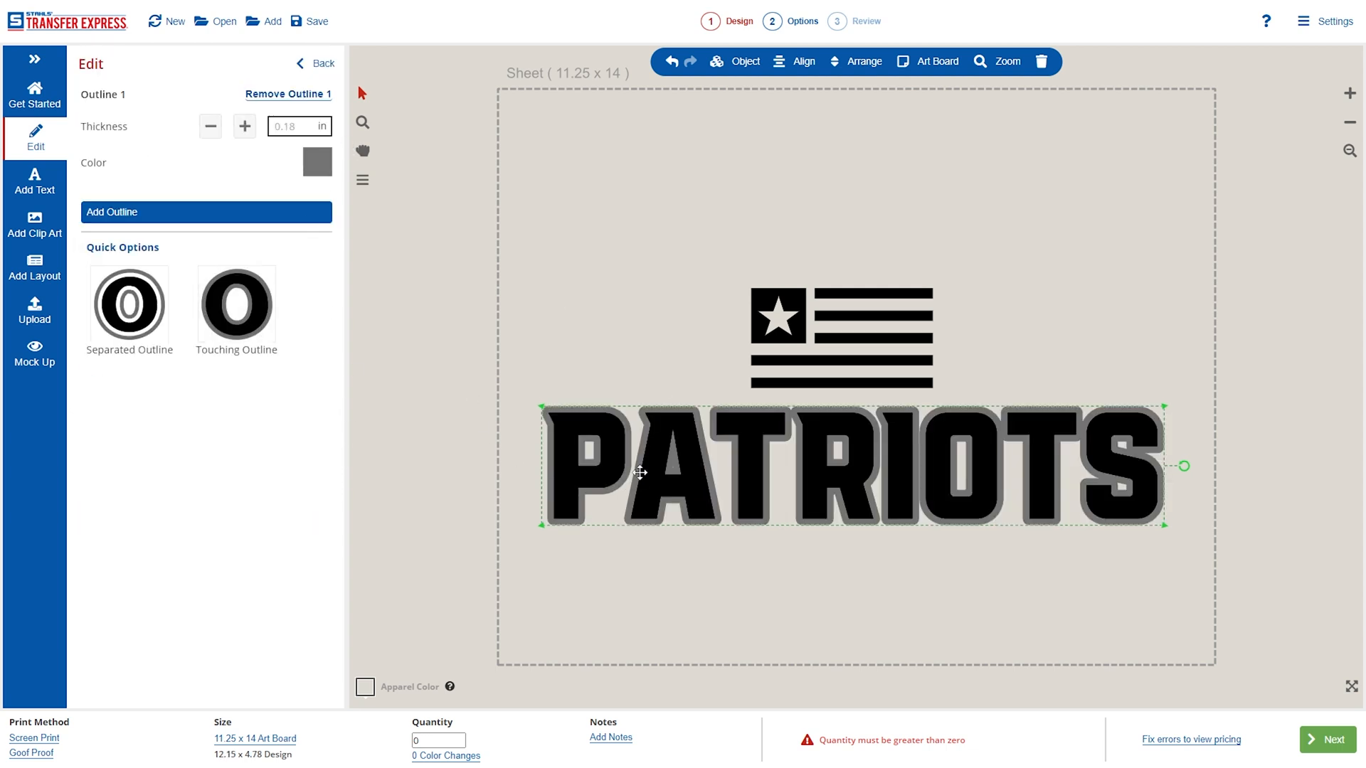
left_click(318, 155)
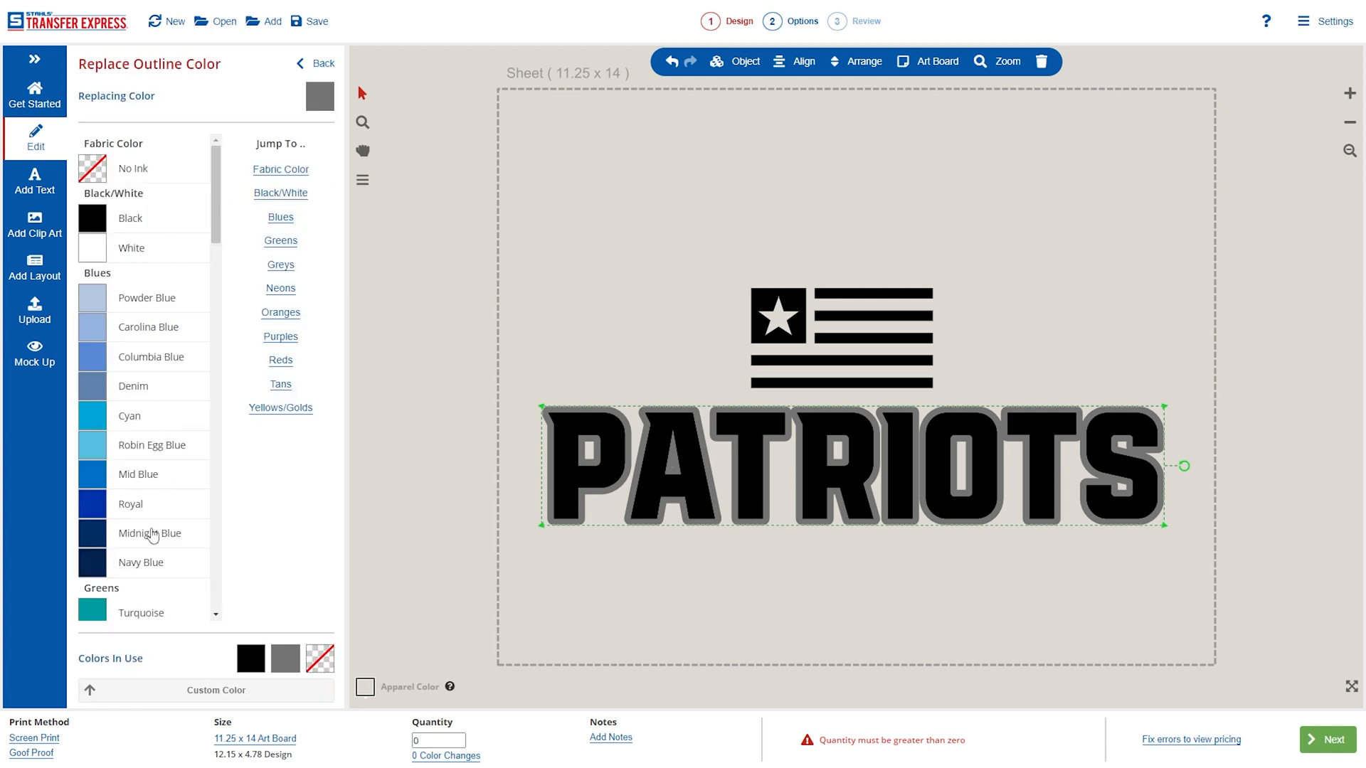
left_click(300, 62)
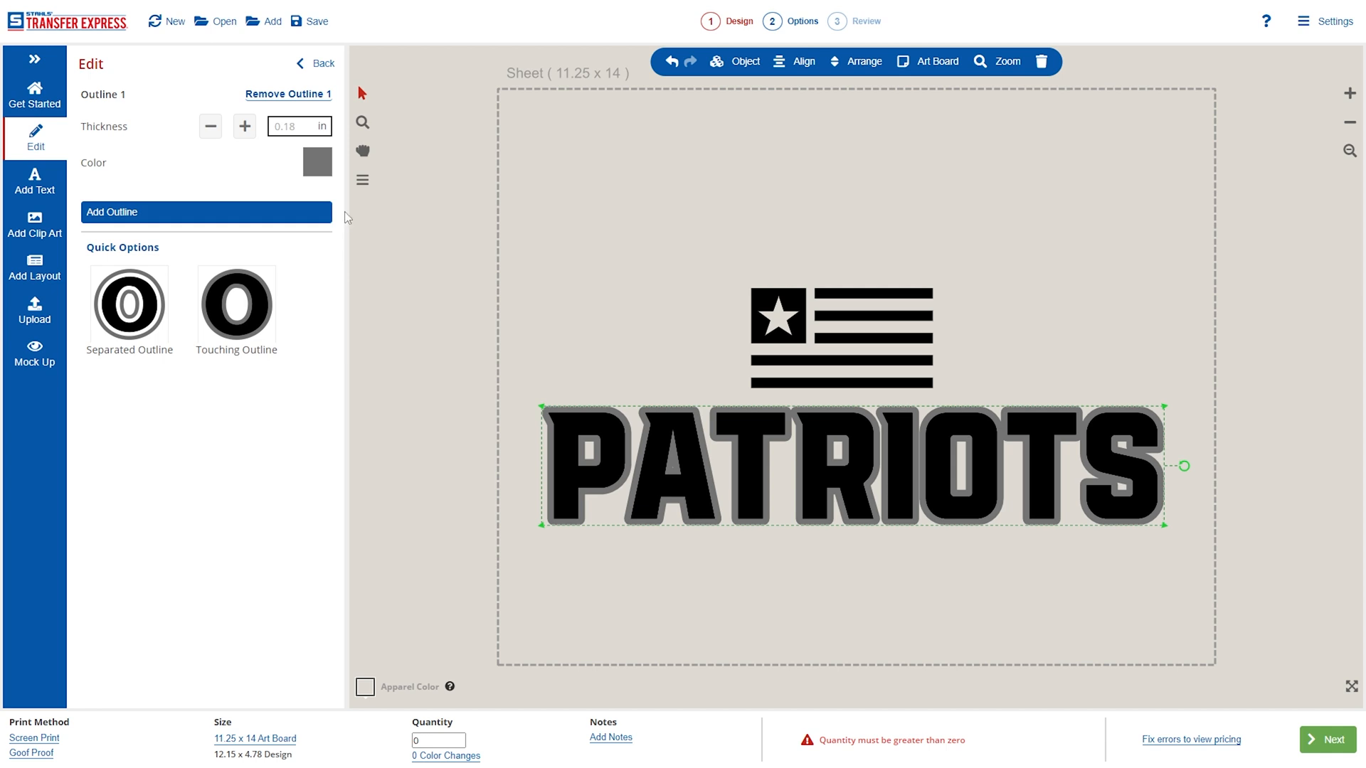
left_click(313, 63)
left_click(317, 63)
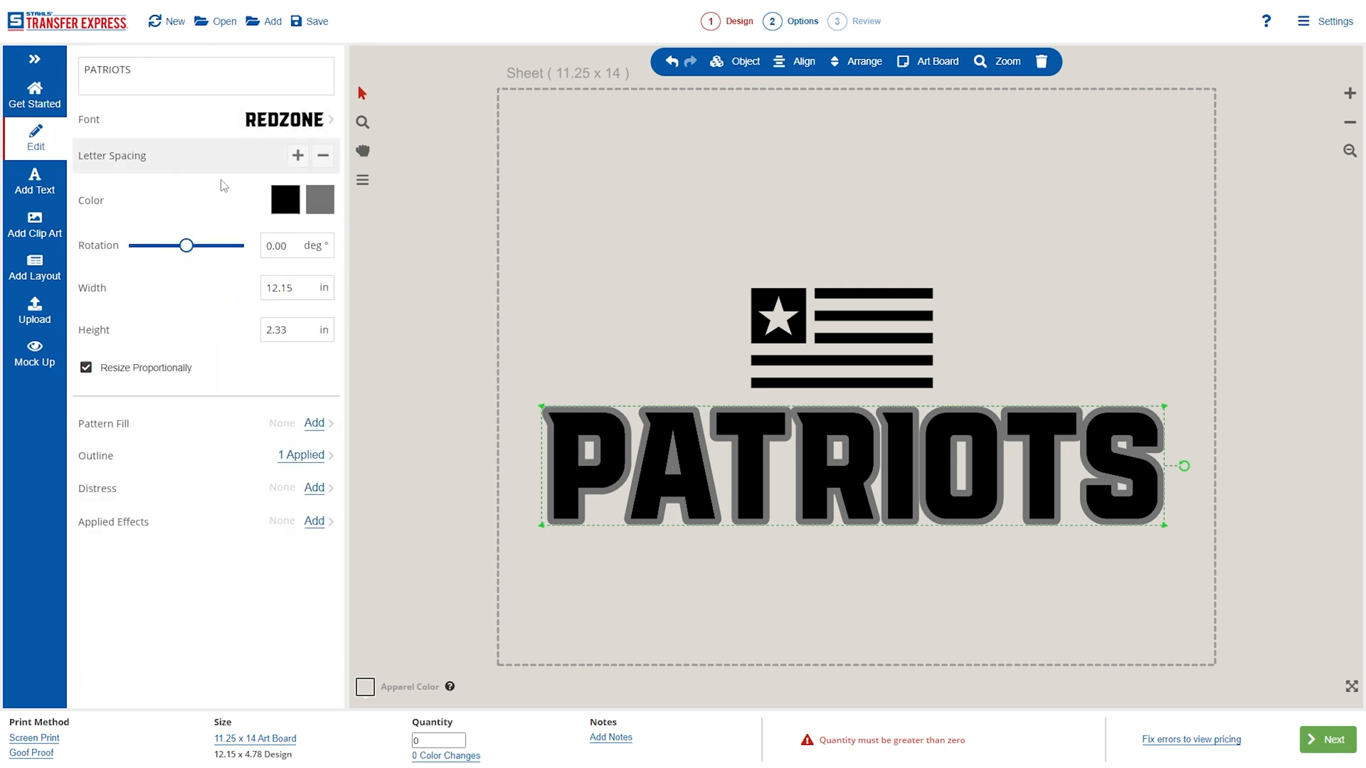
Step: Set the PATRIOTS fill color to No Ink and its grey outline color to Black
left_click(286, 199)
left_click(178, 174)
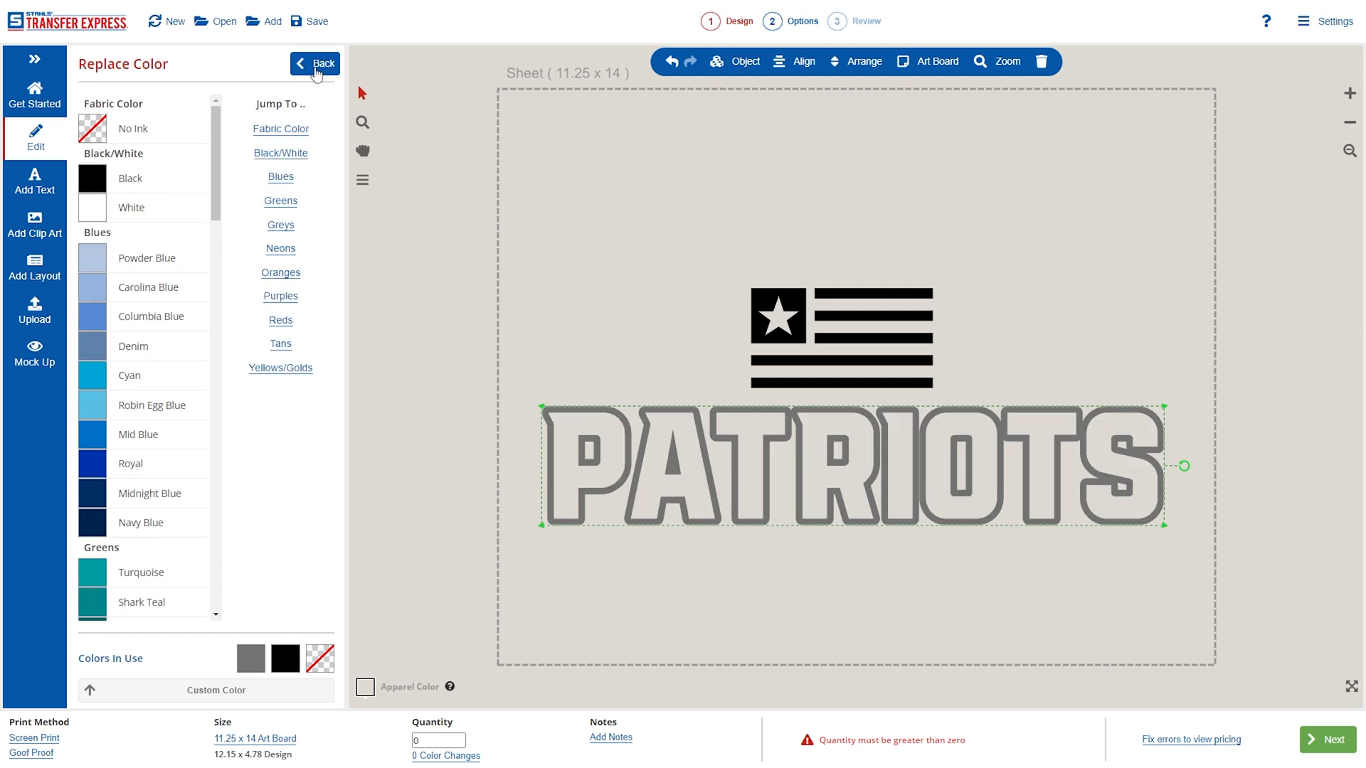
left_click(315, 66)
left_click(285, 196)
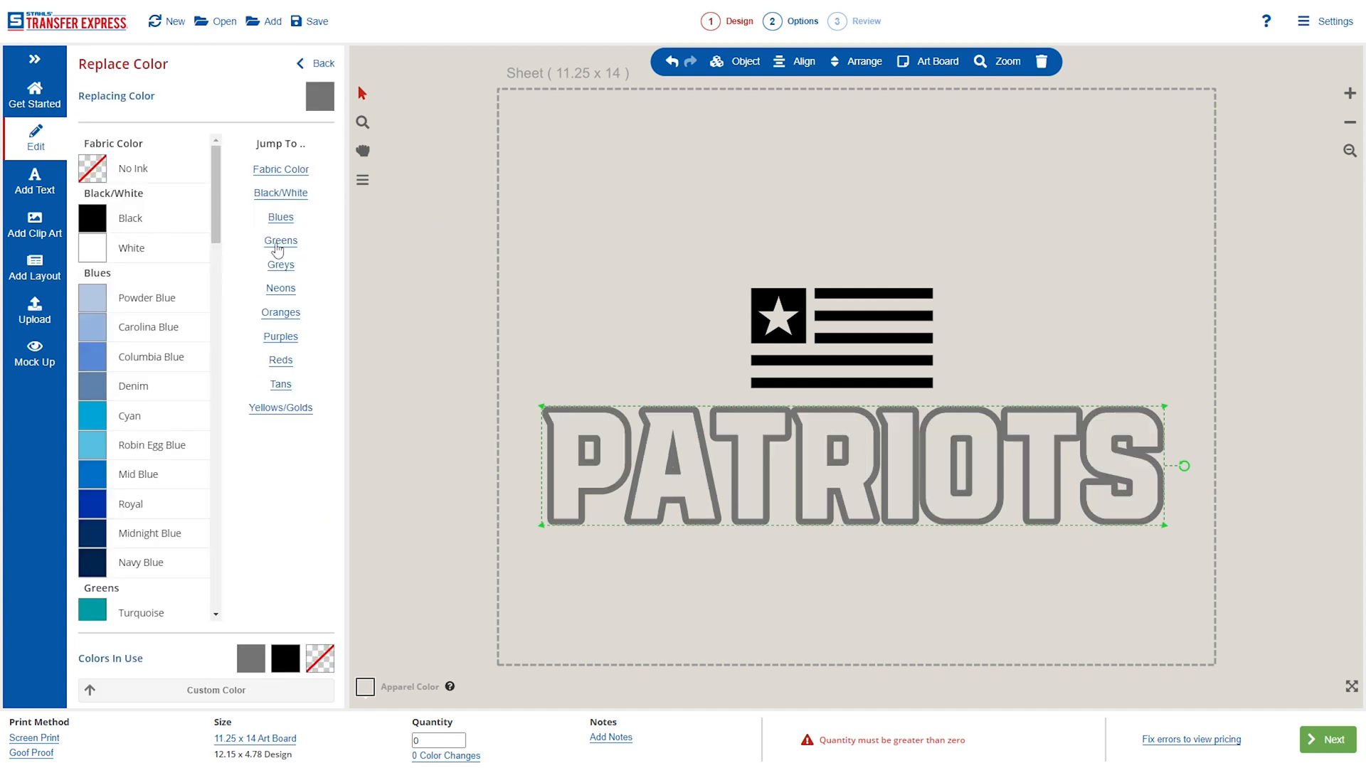
left_click(152, 220)
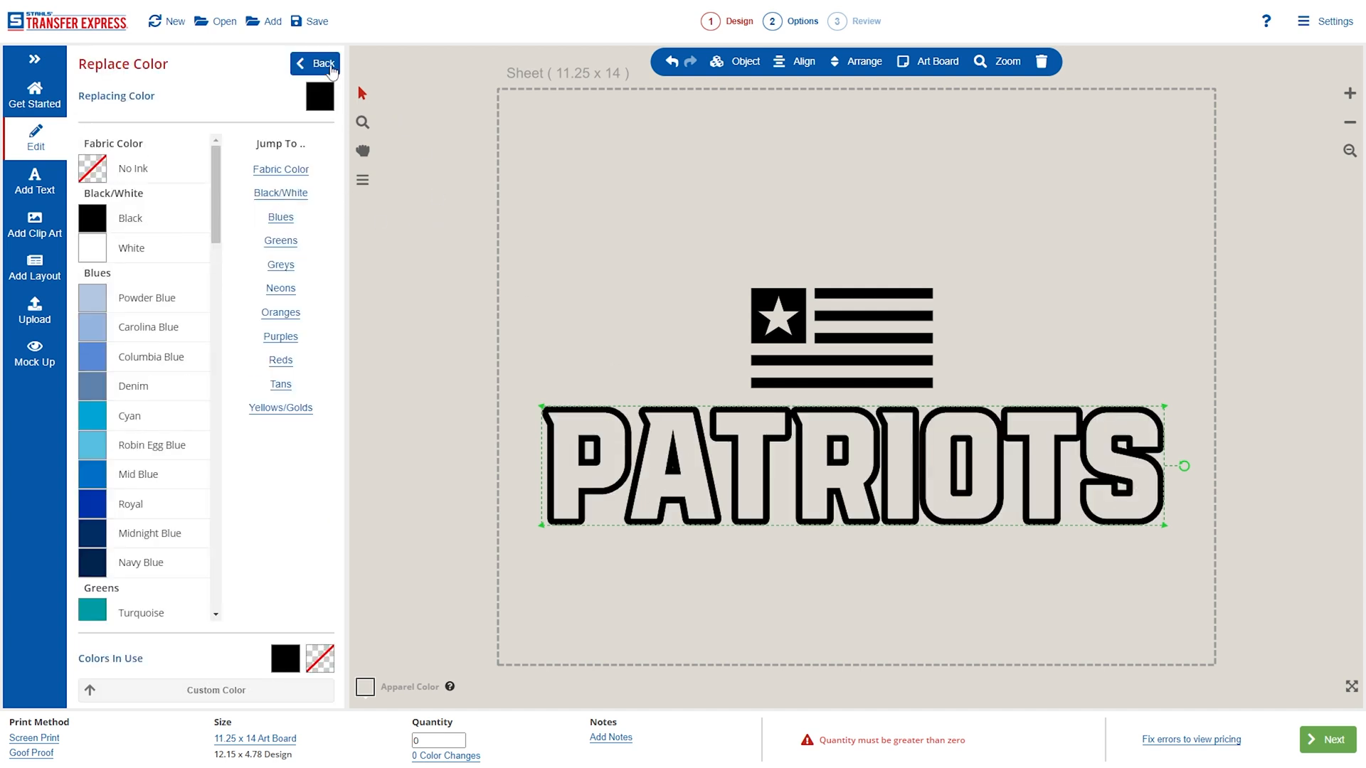
left_click(329, 67)
Step: Thin the PATRIOTS outline, and thicken it again to 0.14 in
left_click(305, 456)
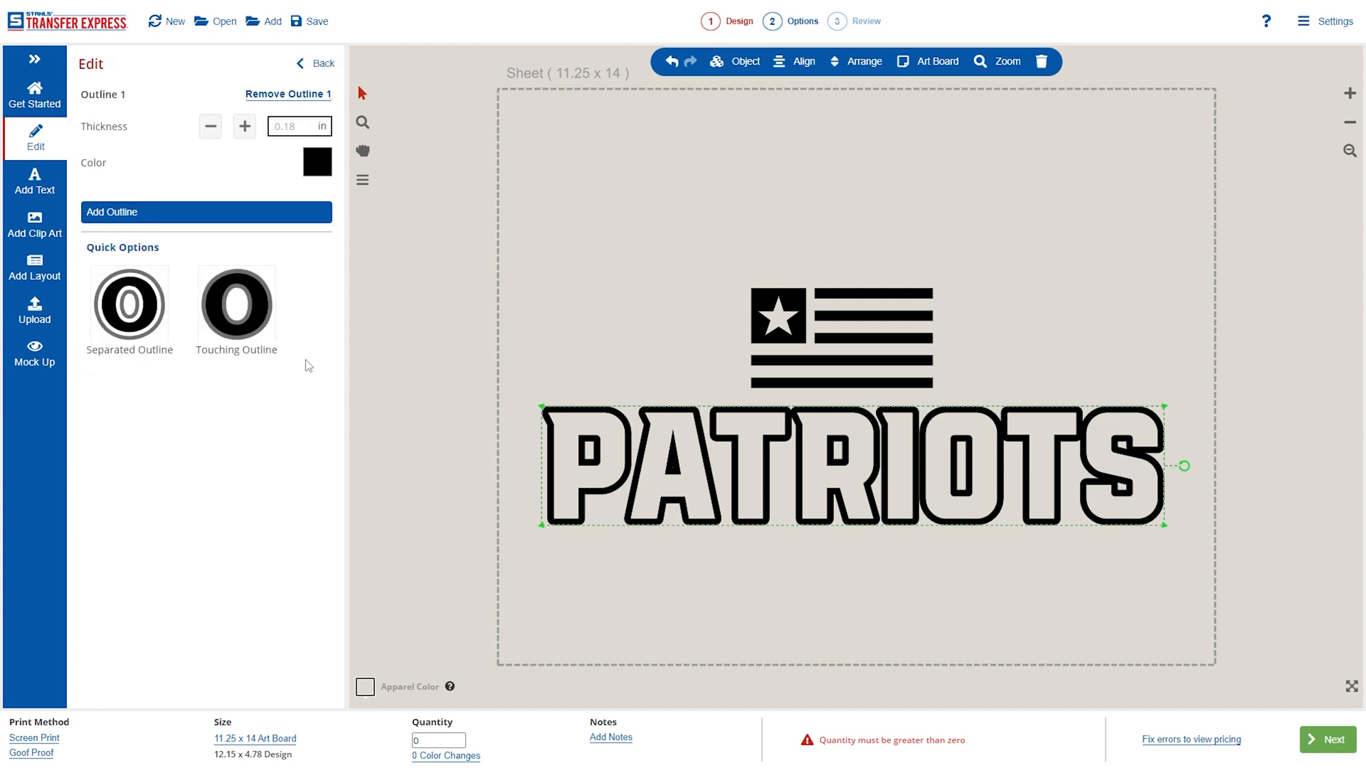
left_click(317, 64)
left_click(299, 456)
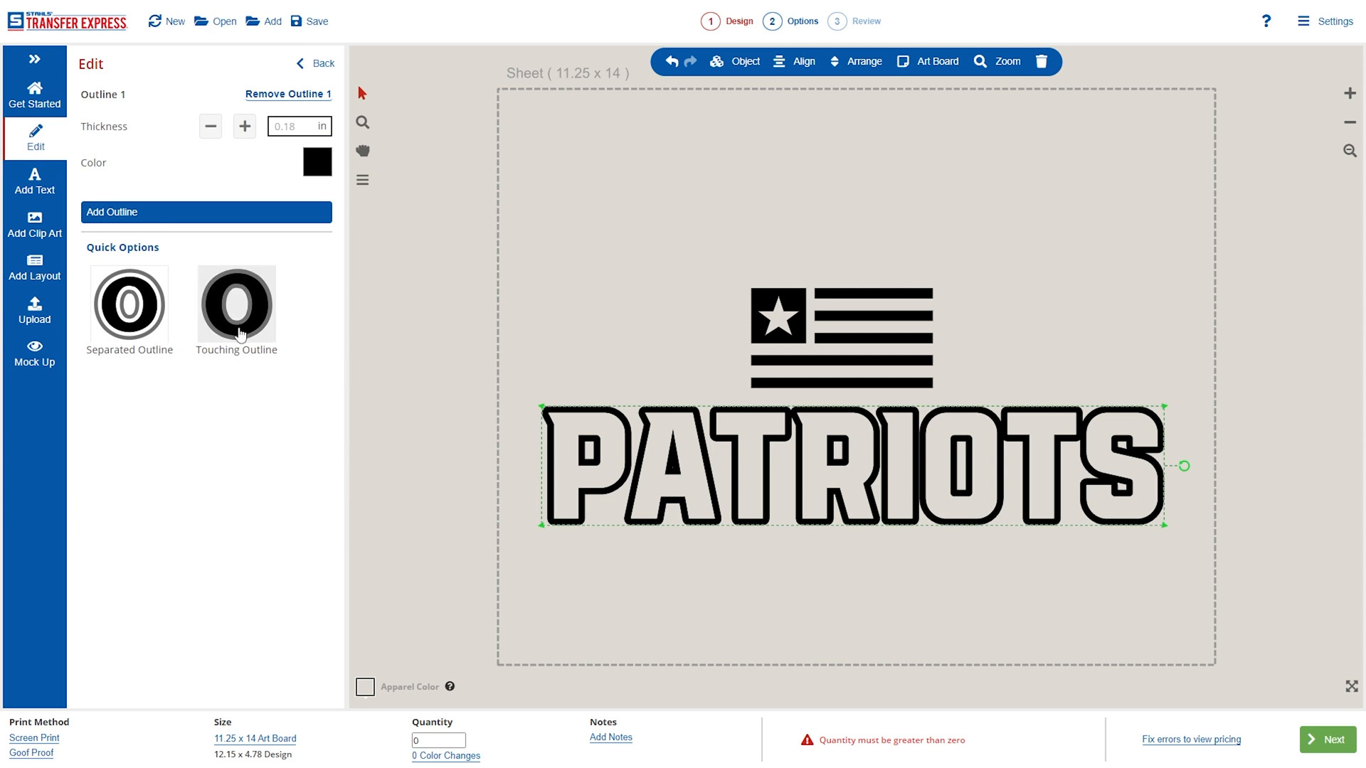
left_click(209, 128)
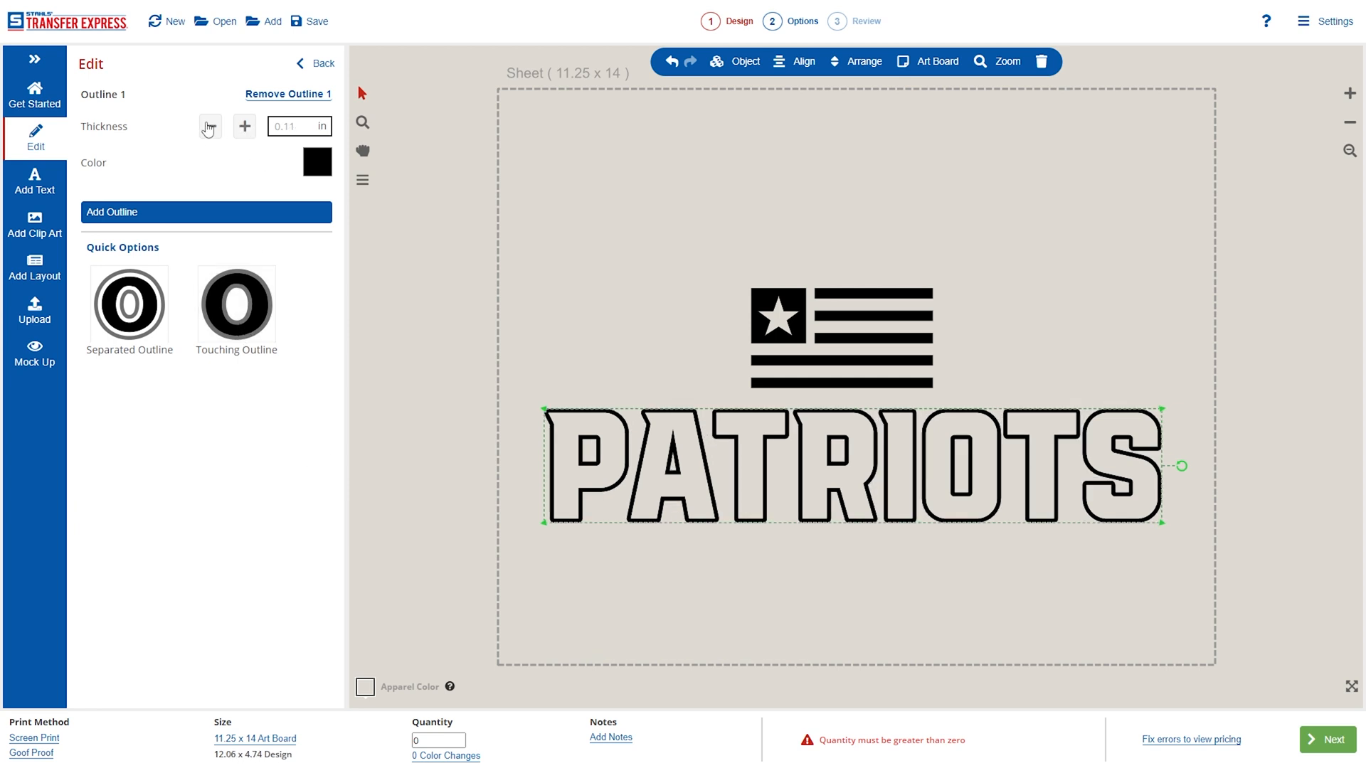
left_click(209, 127)
left_click(244, 128)
left_click(244, 128)
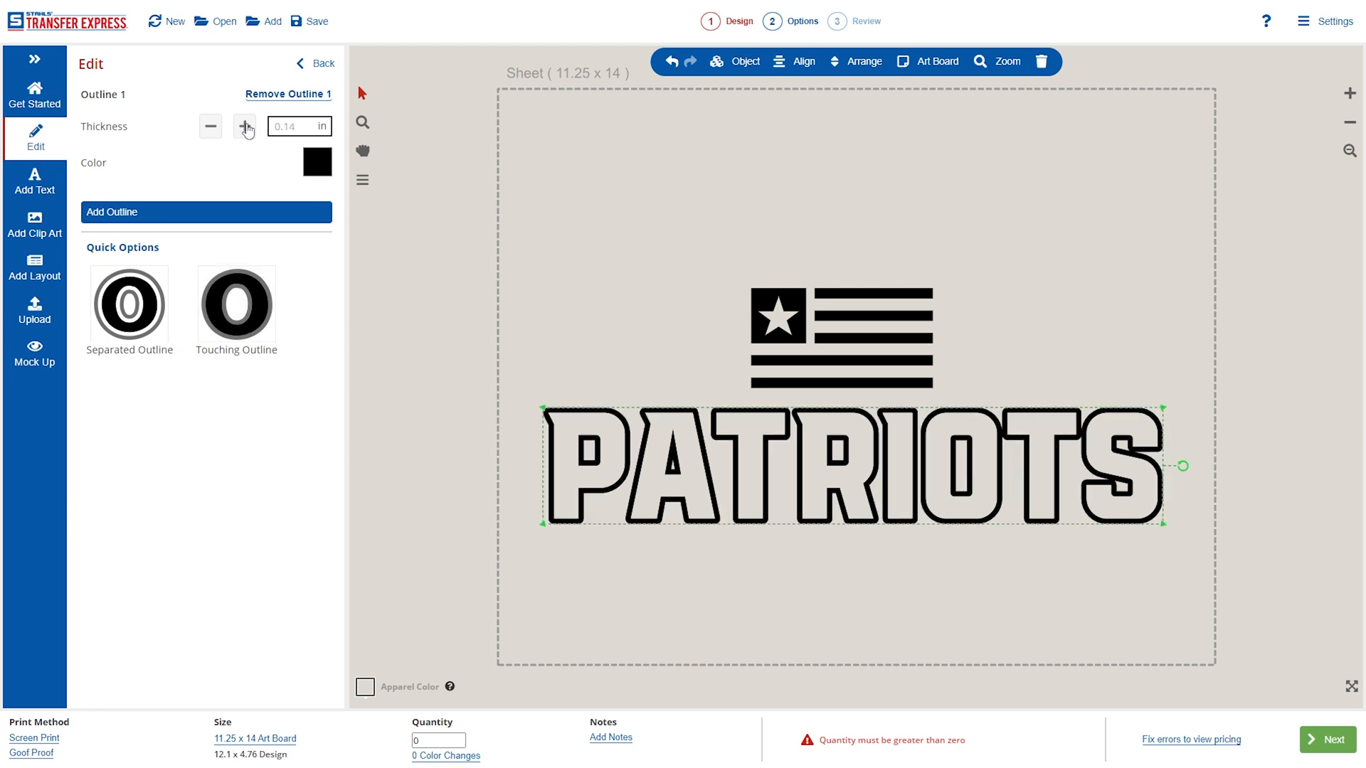
Step: Remove the outline from PATRIOTS and set the text's fill color back to Black
left_click(290, 95)
left_click(317, 62)
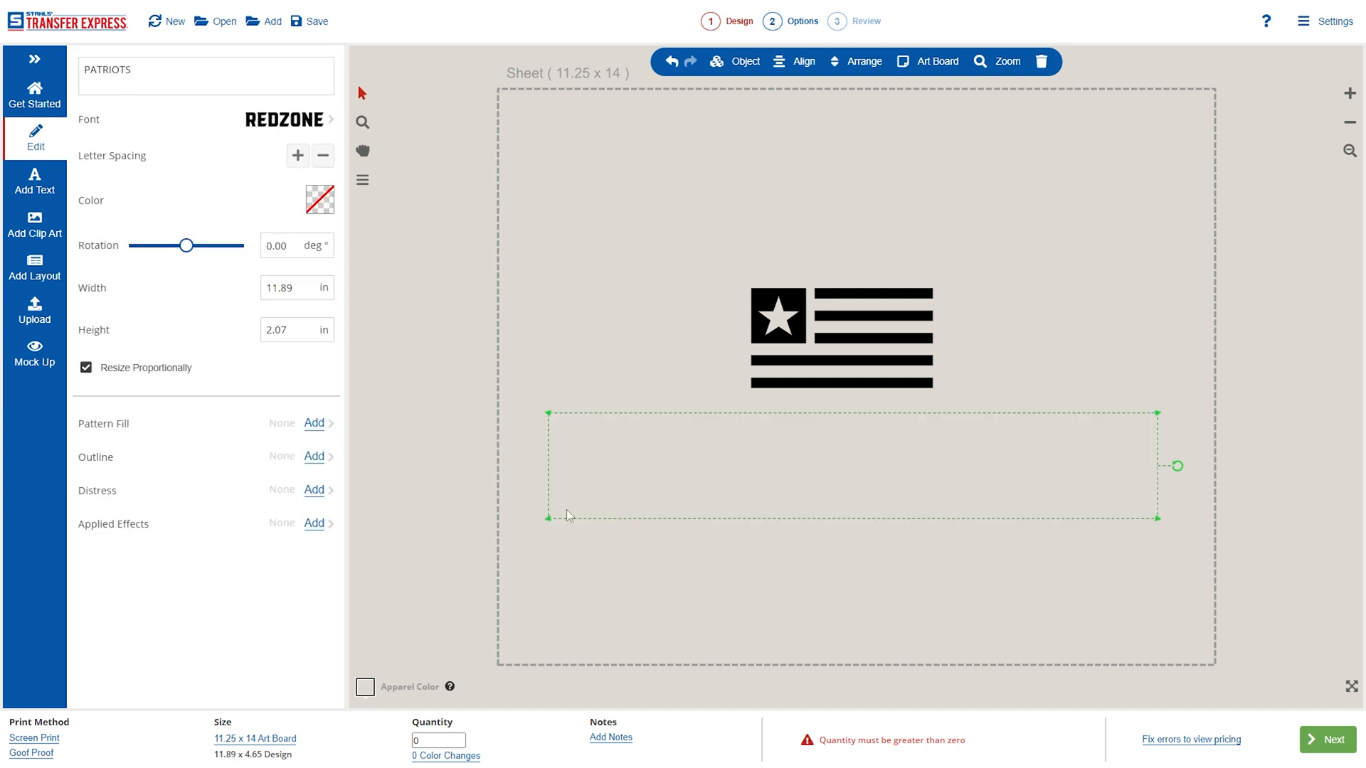
left_click(329, 209)
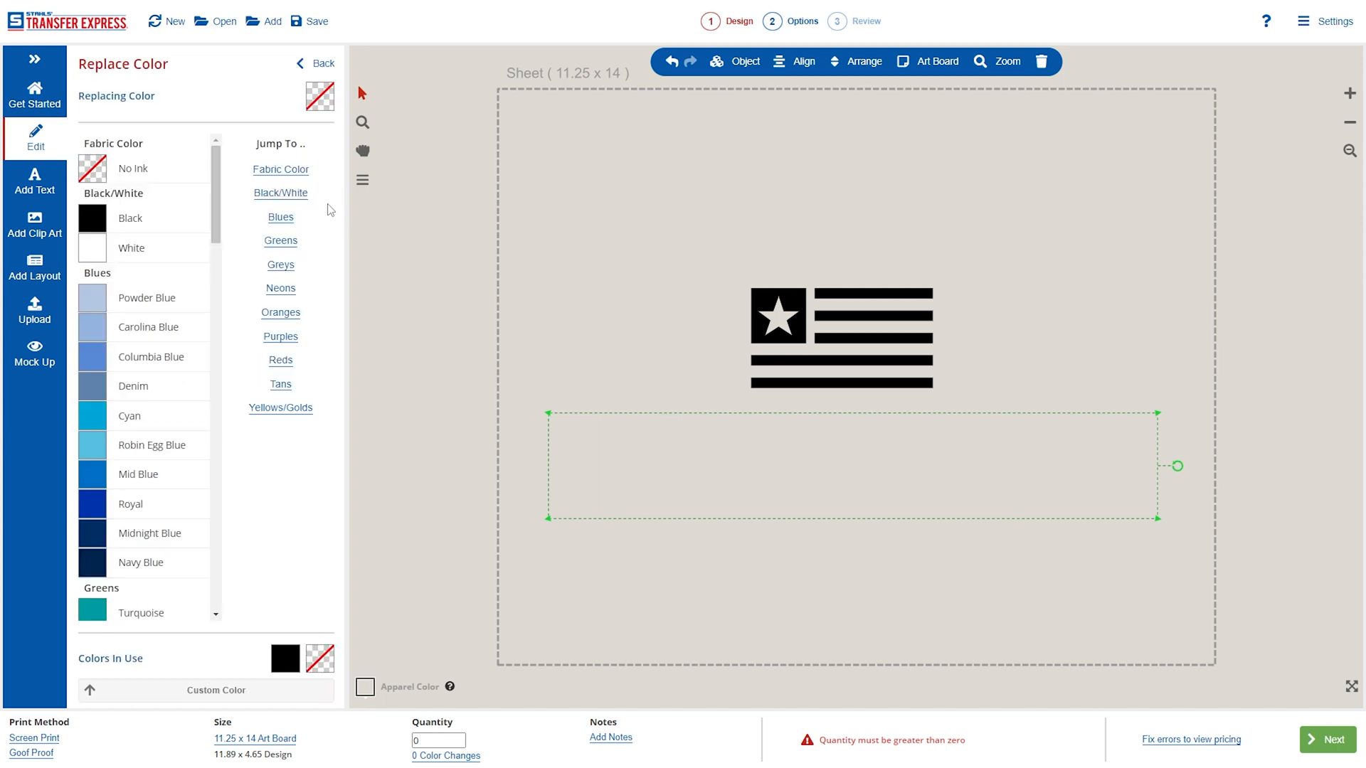
left_click(178, 220)
left_click(317, 63)
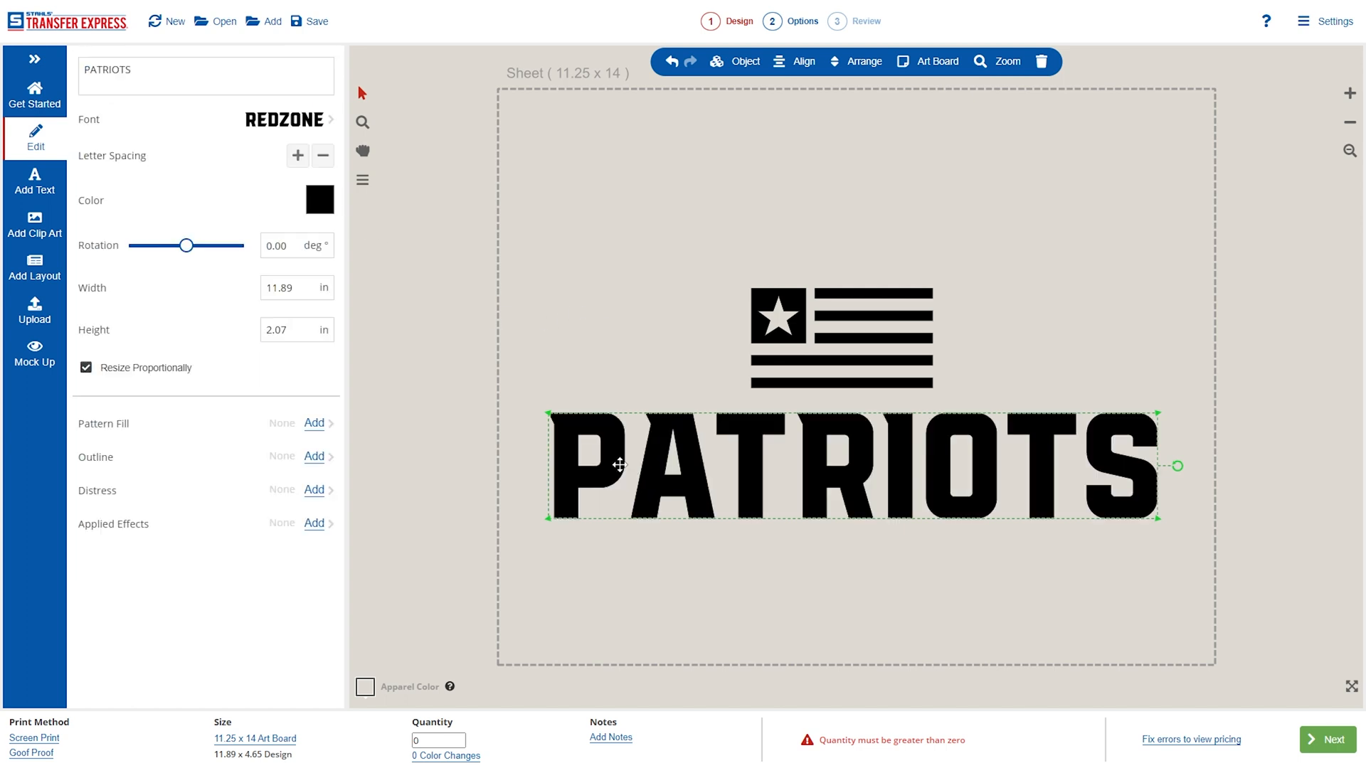
left_click(583, 374)
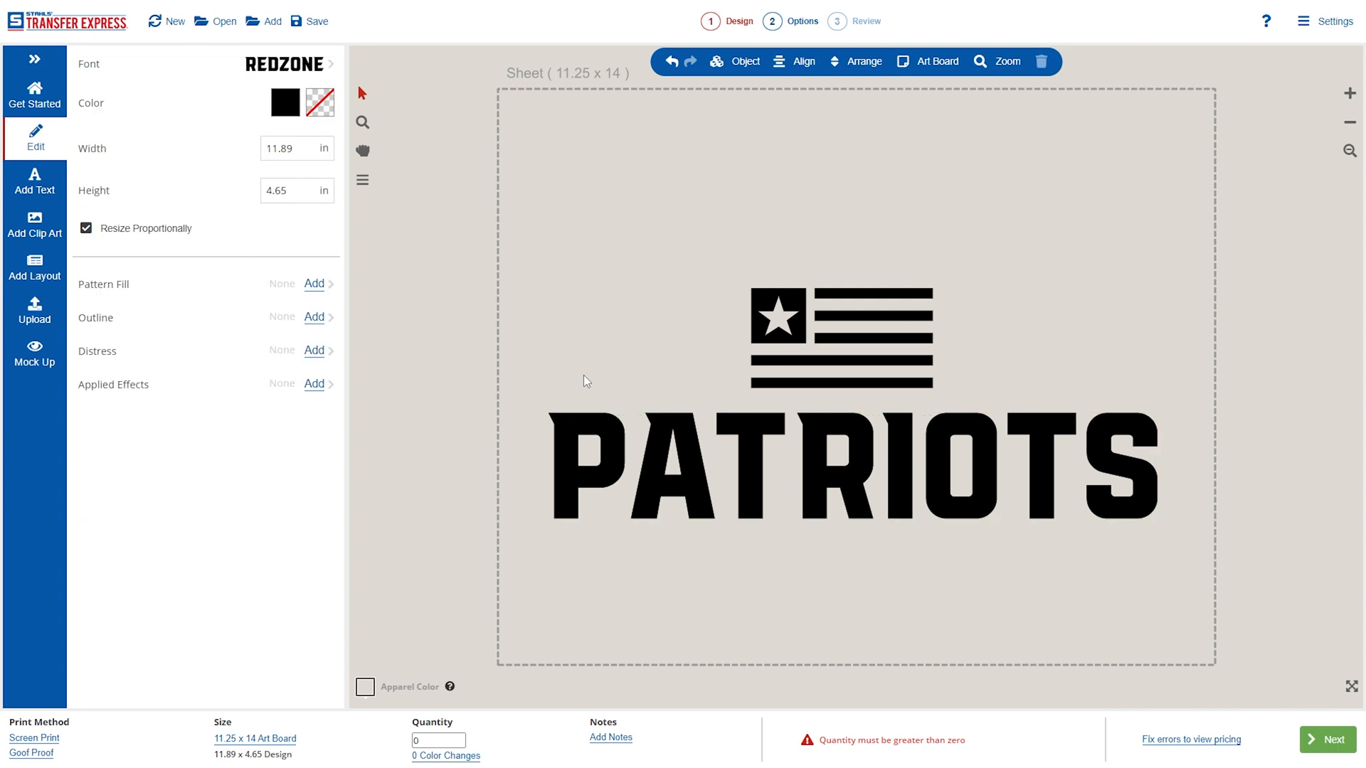
Step: Fill the PATRIOTS text with the Bubble Pattern
left_click(583, 419)
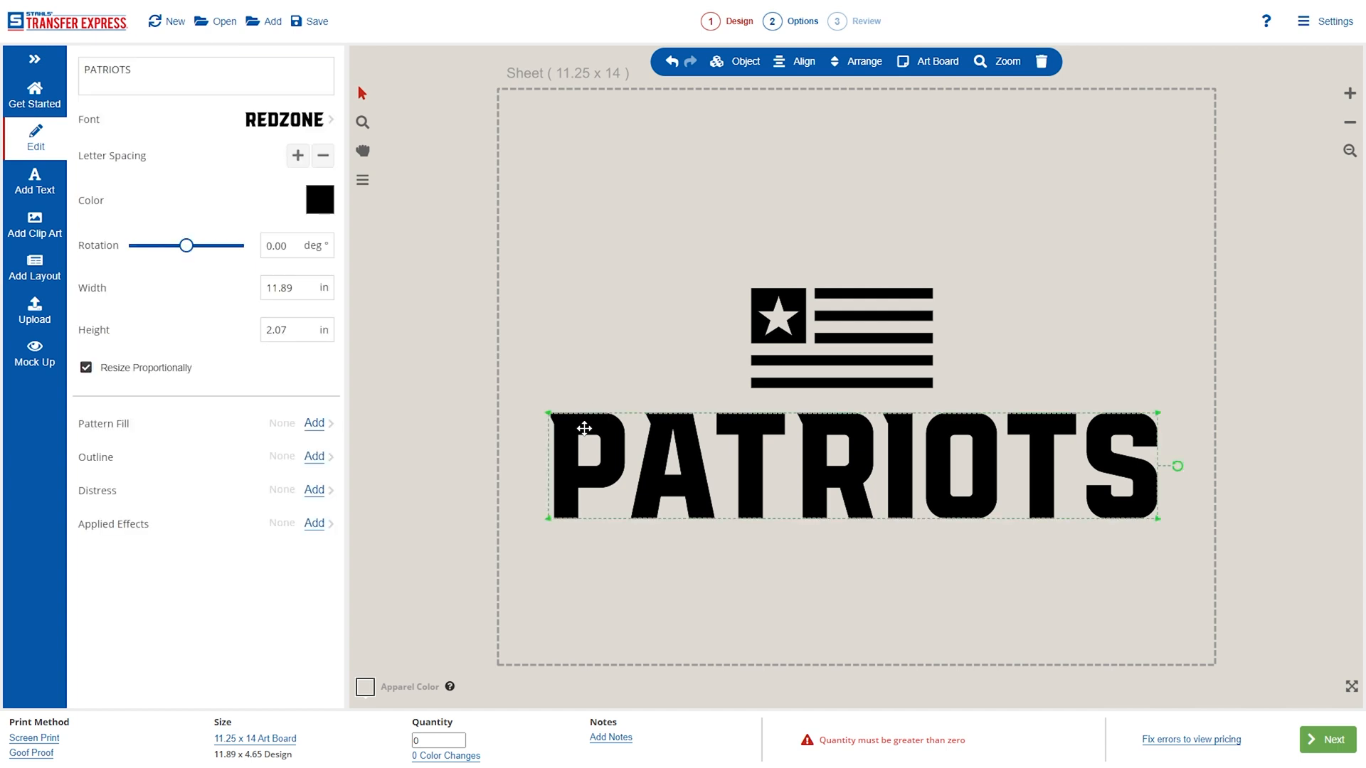
left_click(317, 425)
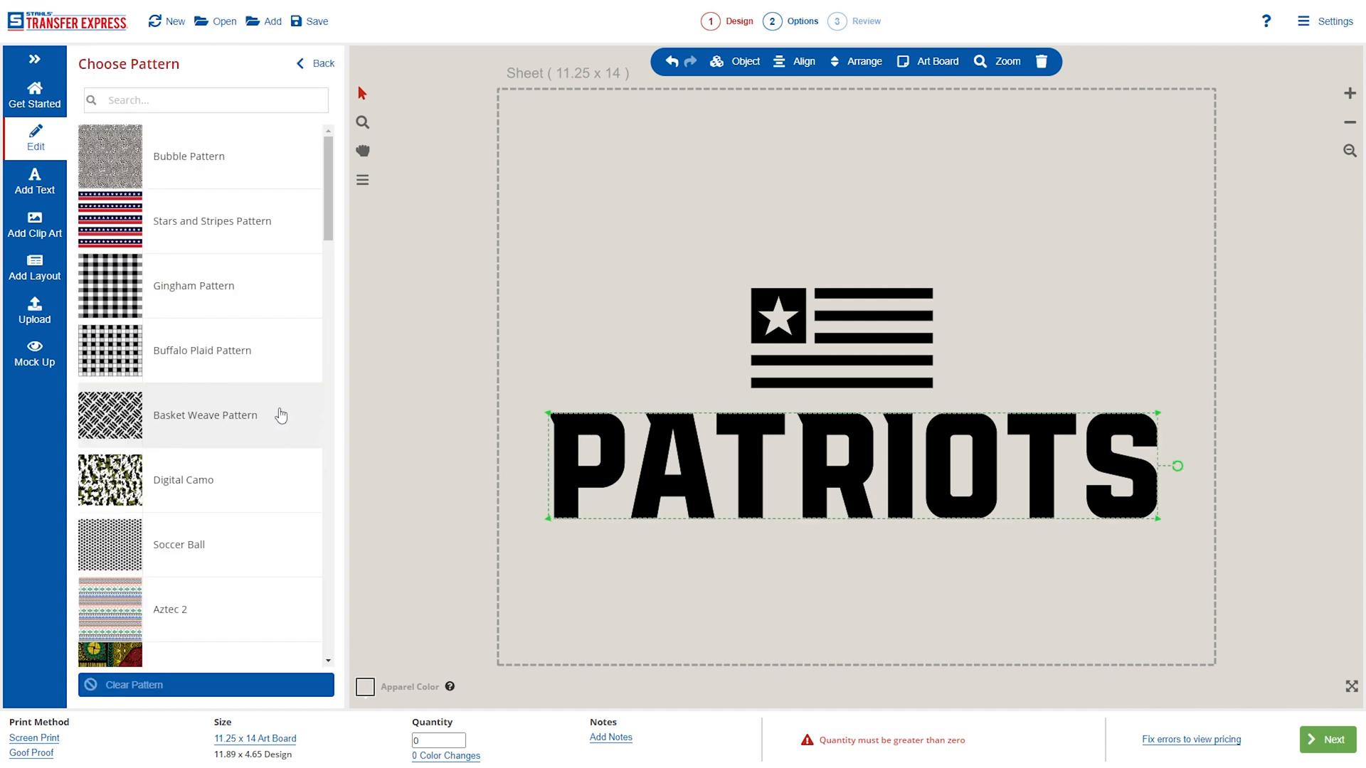
left_click(243, 185)
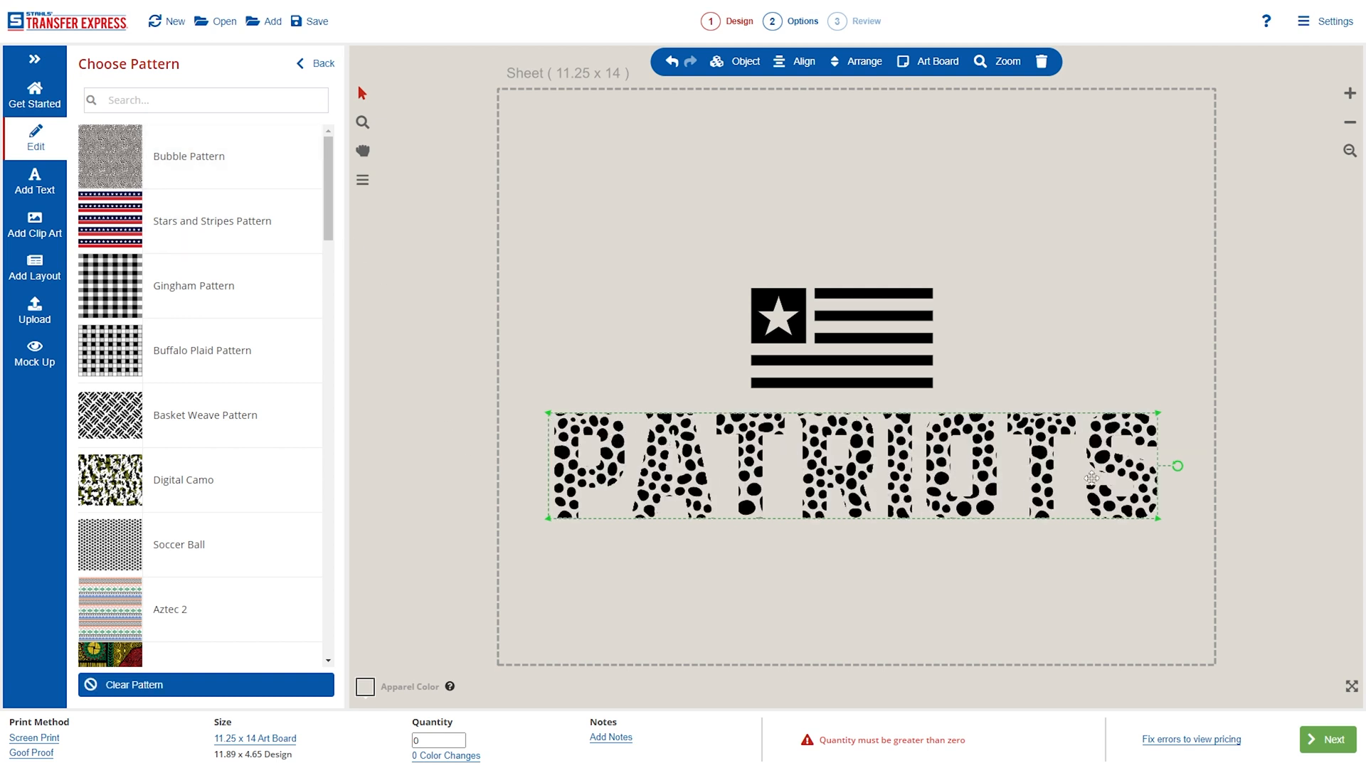
Step: Change the pattern fill of the PATRIOTS text to Gingham Pattern
left_click(219, 241)
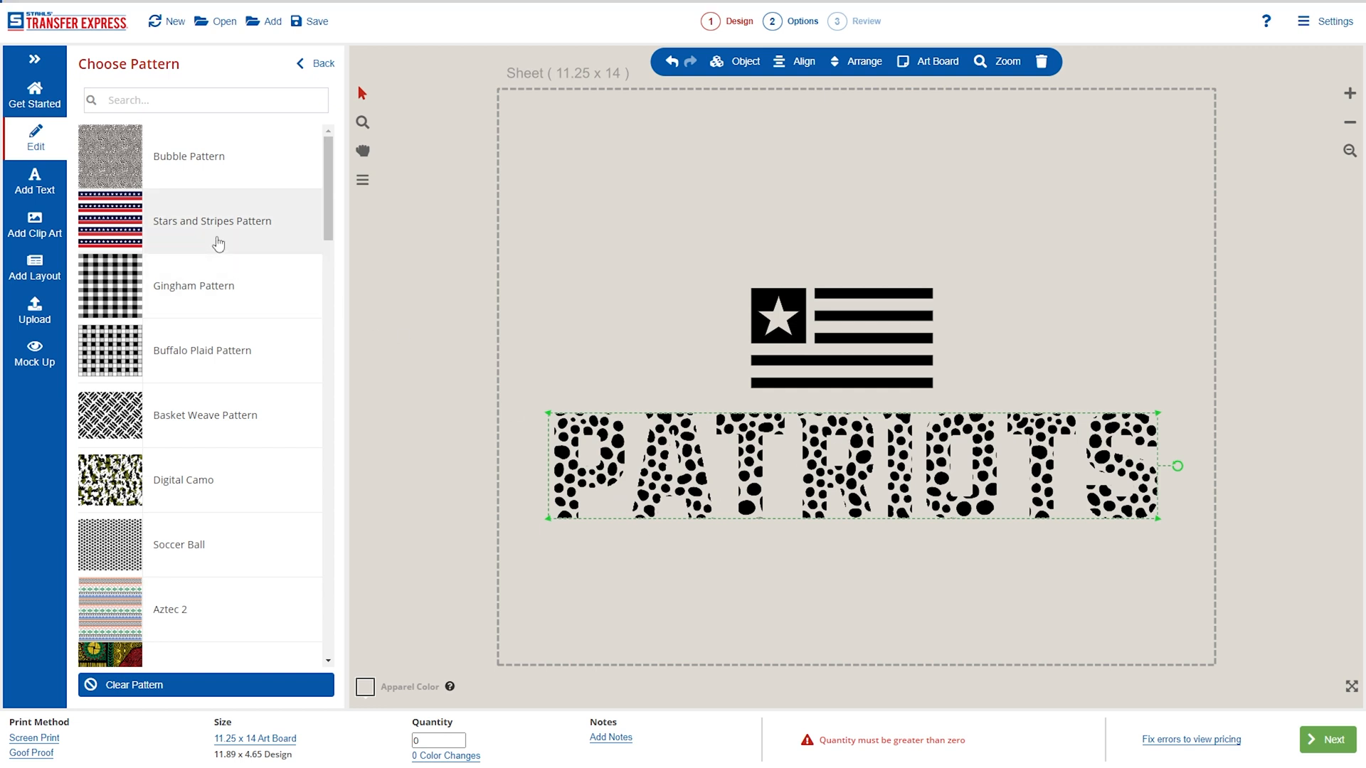
left_click(275, 444)
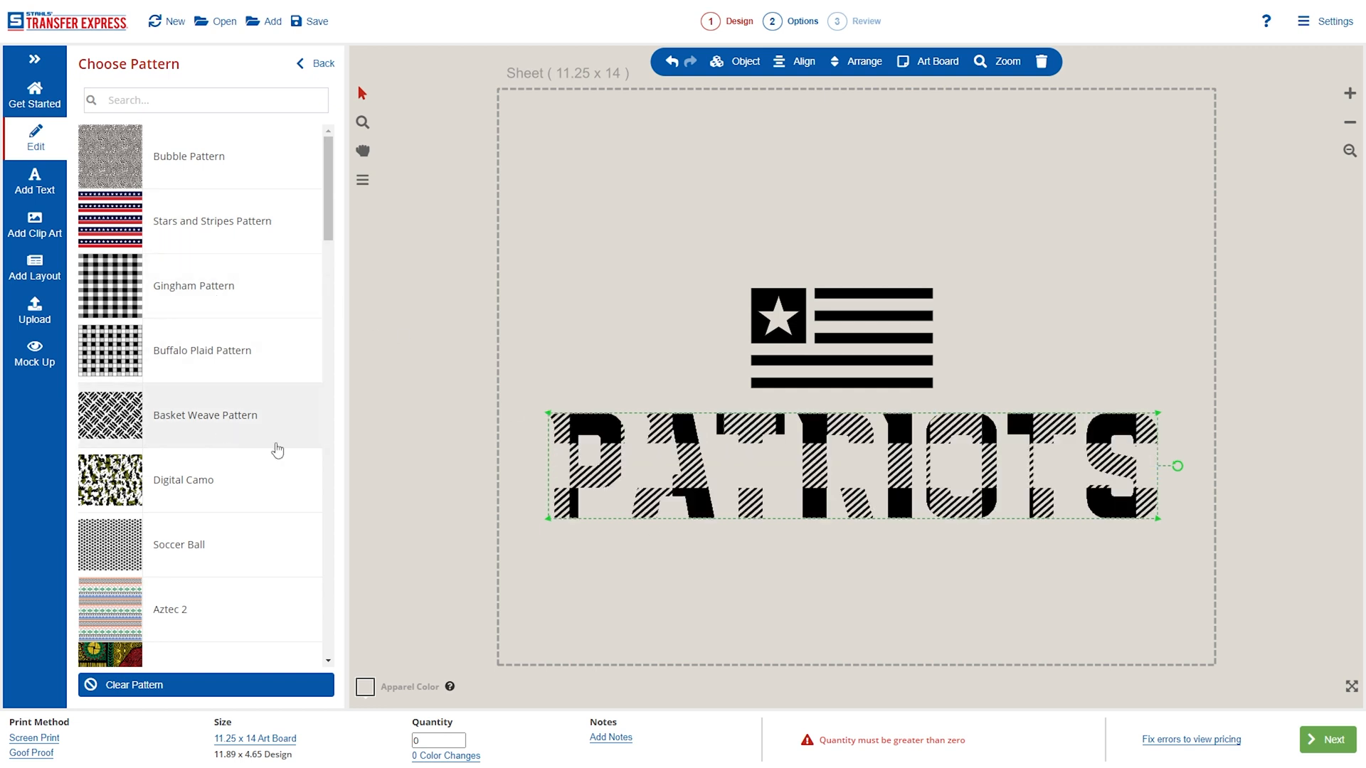
left_click(317, 65)
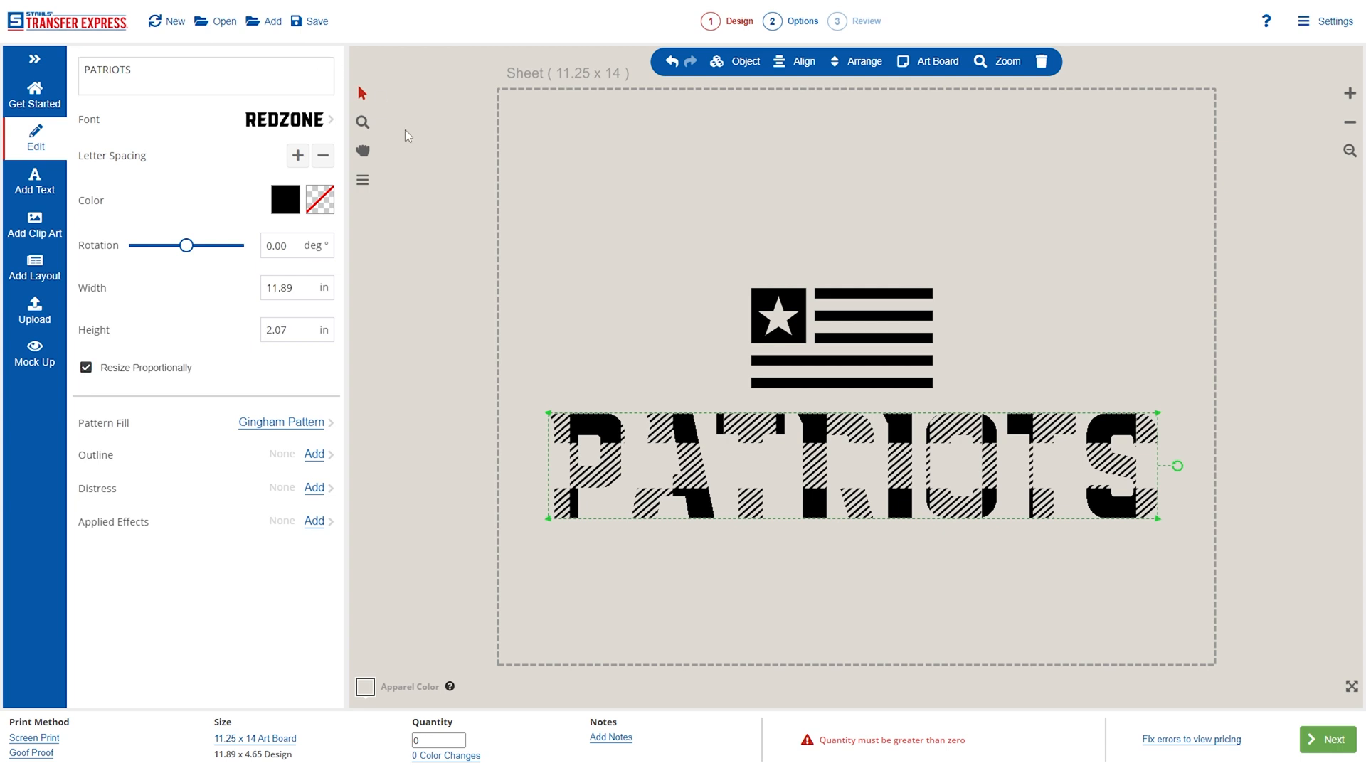
Step: Add an outline around the gingham-filled PATRIOTS text and set the outline color to Black
left_click(318, 462)
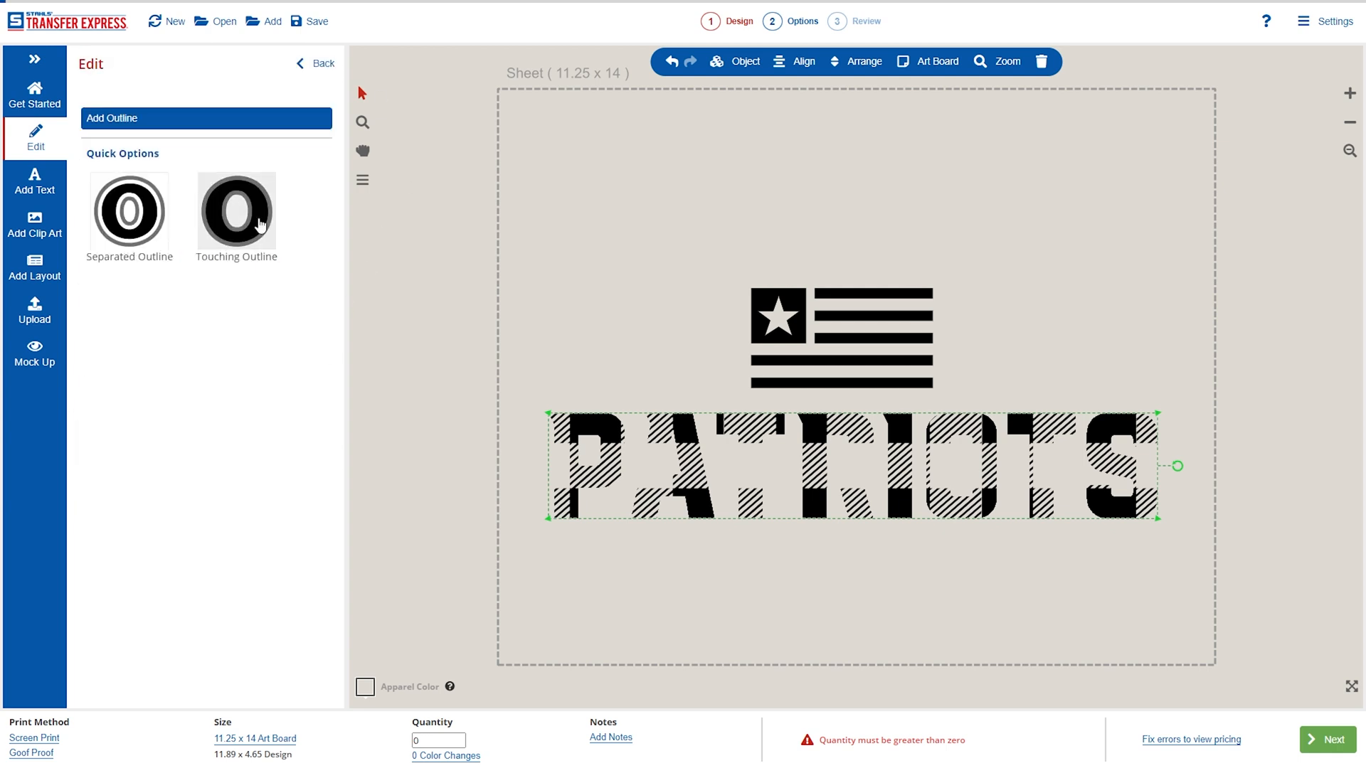
left_click(206, 116)
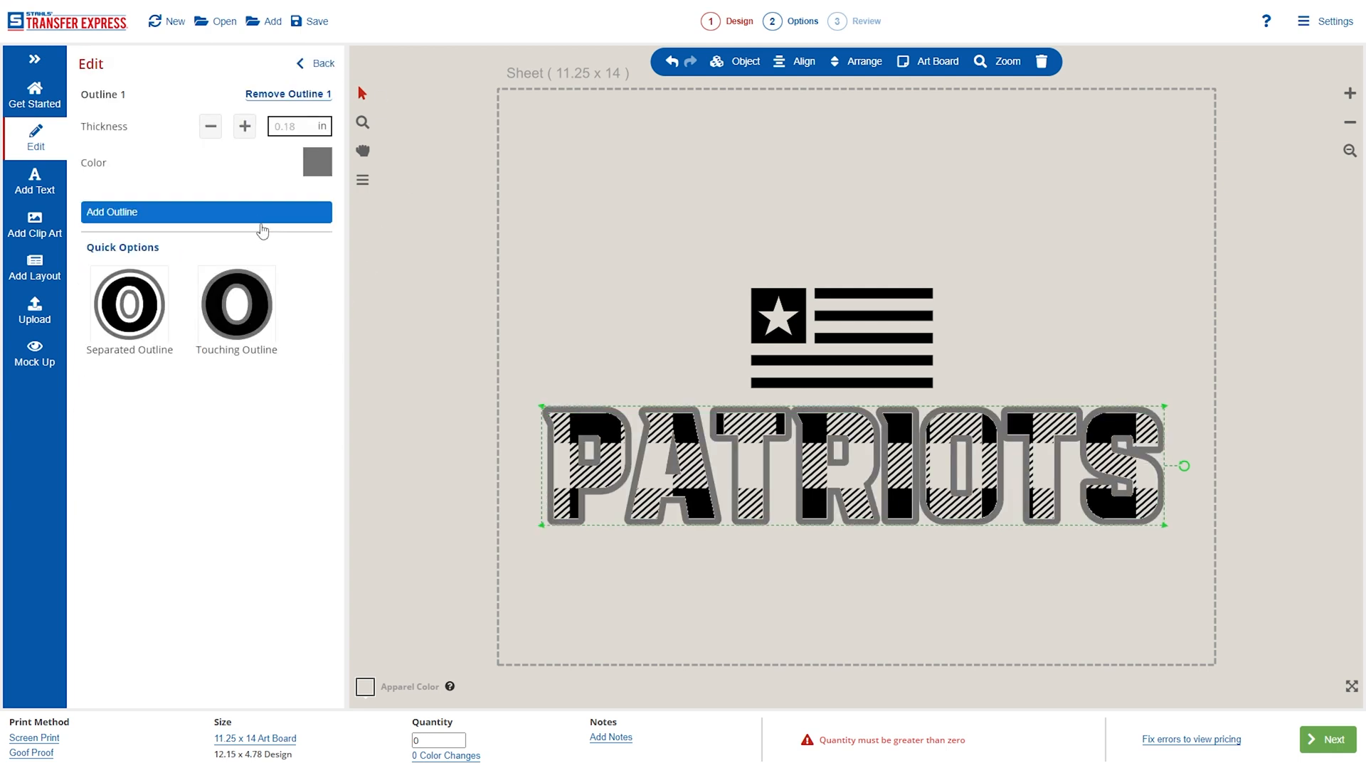
left_click(317, 162)
left_click(185, 224)
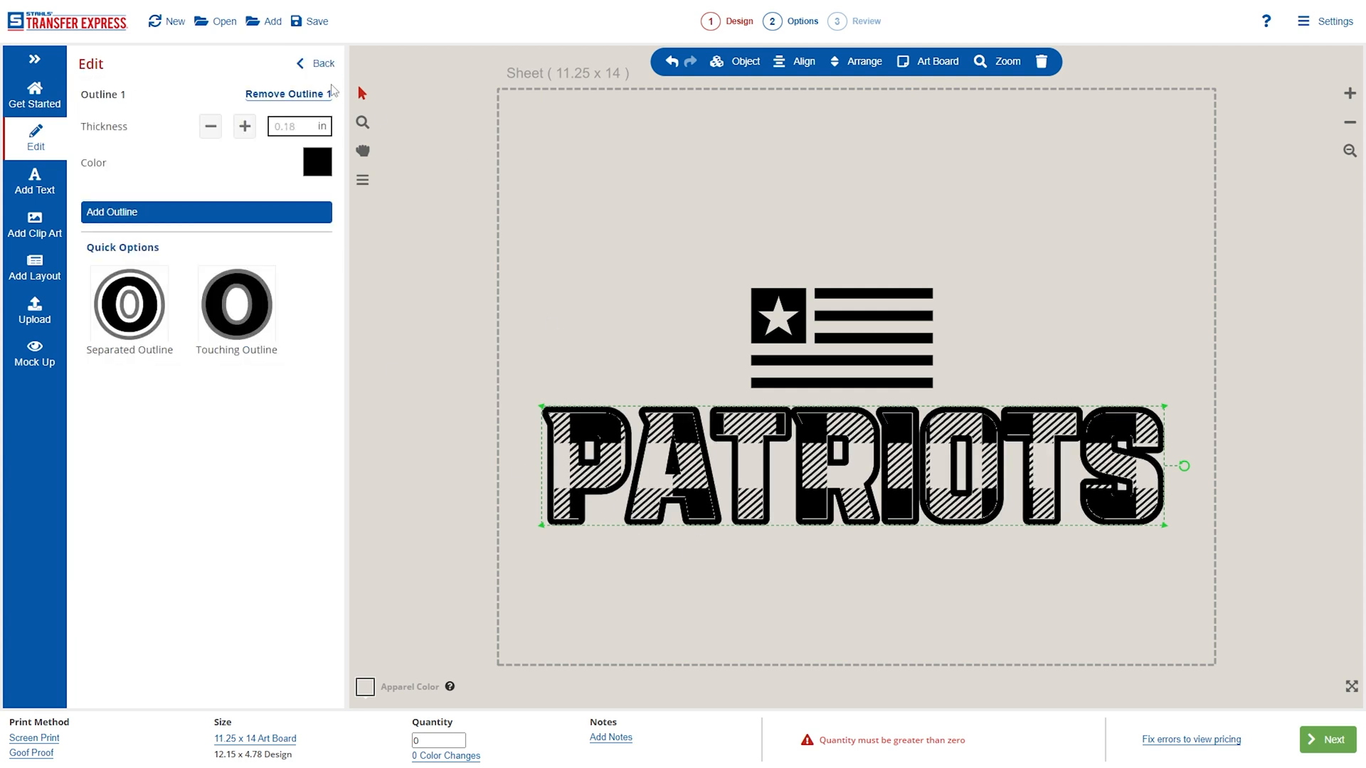
left_click(315, 63)
left_click(313, 62)
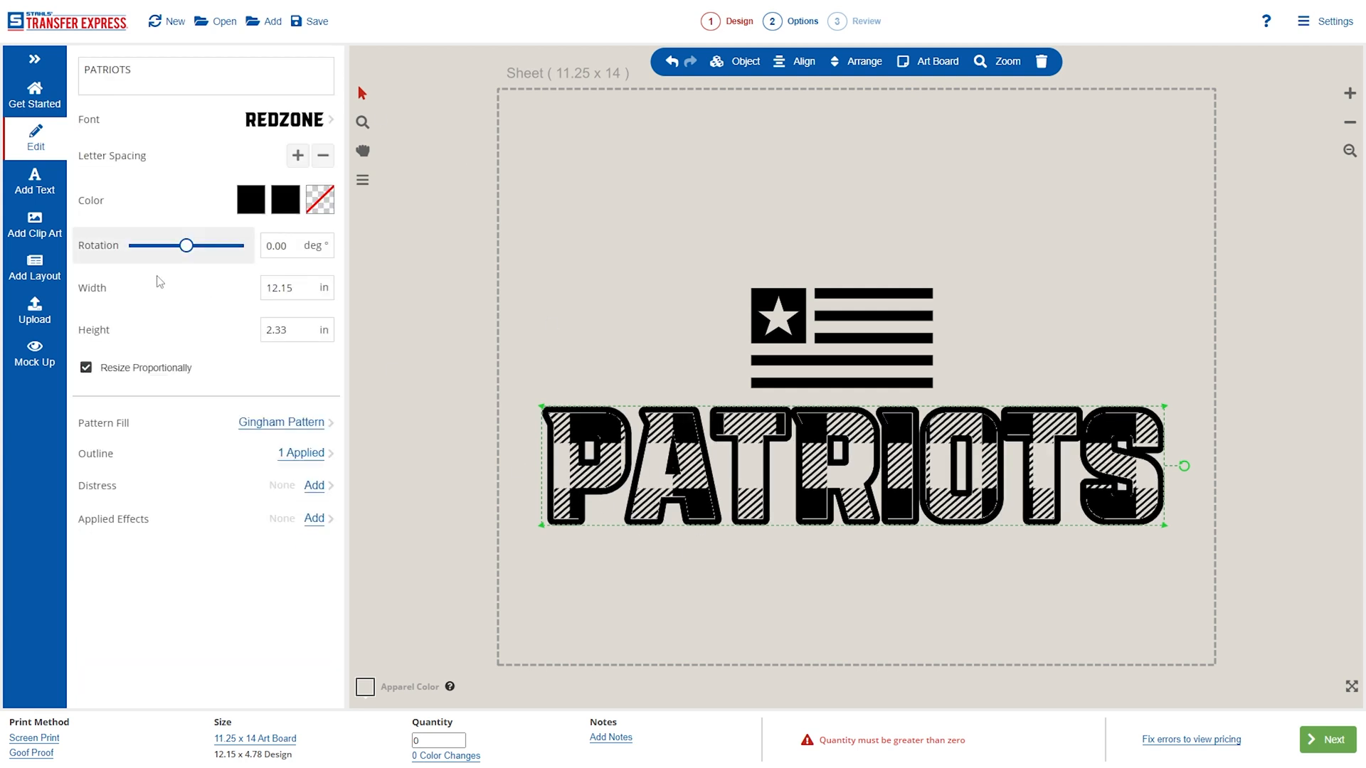
Step: Change the pattern fill of the PATRIOTS text to Argyle
left_click(301, 426)
scroll(287, 427, "down", 10)
left_click(207, 329)
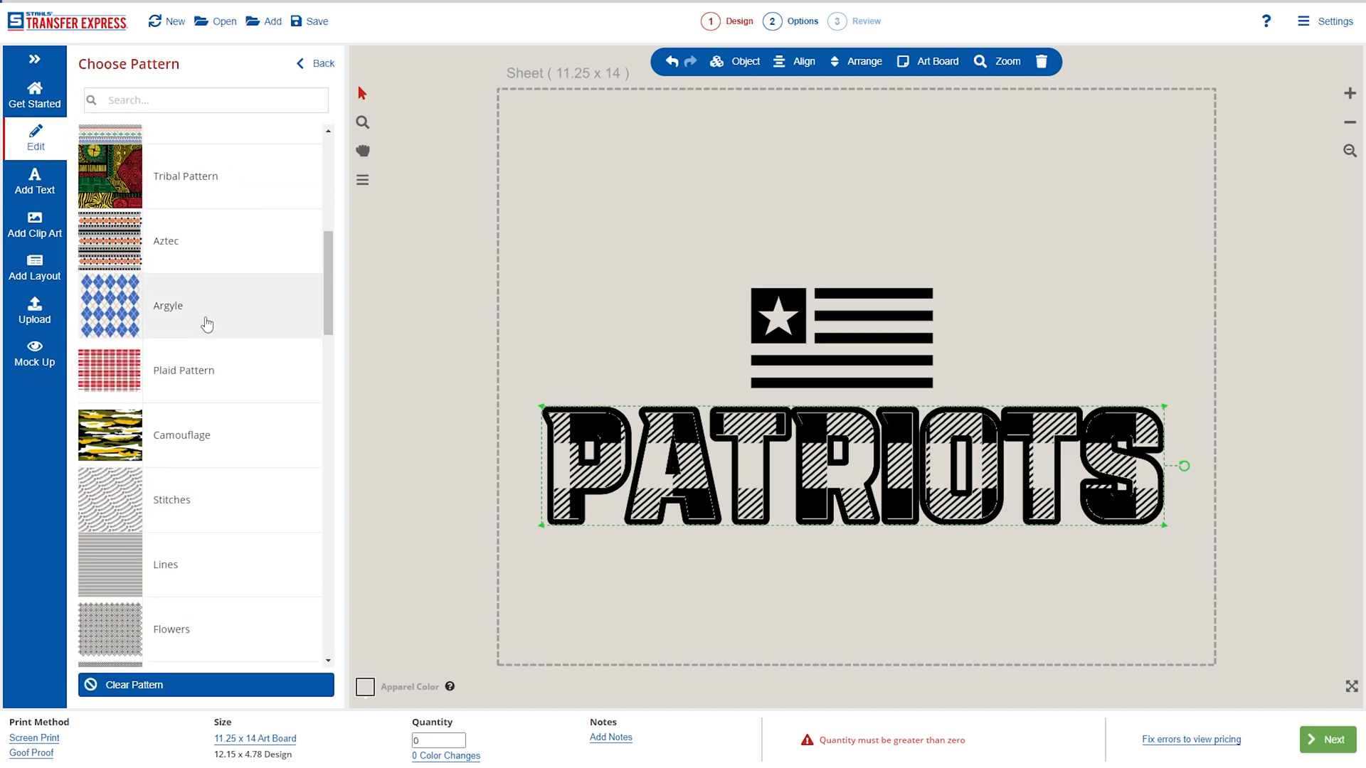
Step: Replace the pattern fill of the PATRIOTS text with the Hearts Pattern
scroll(233, 475, "down", 7)
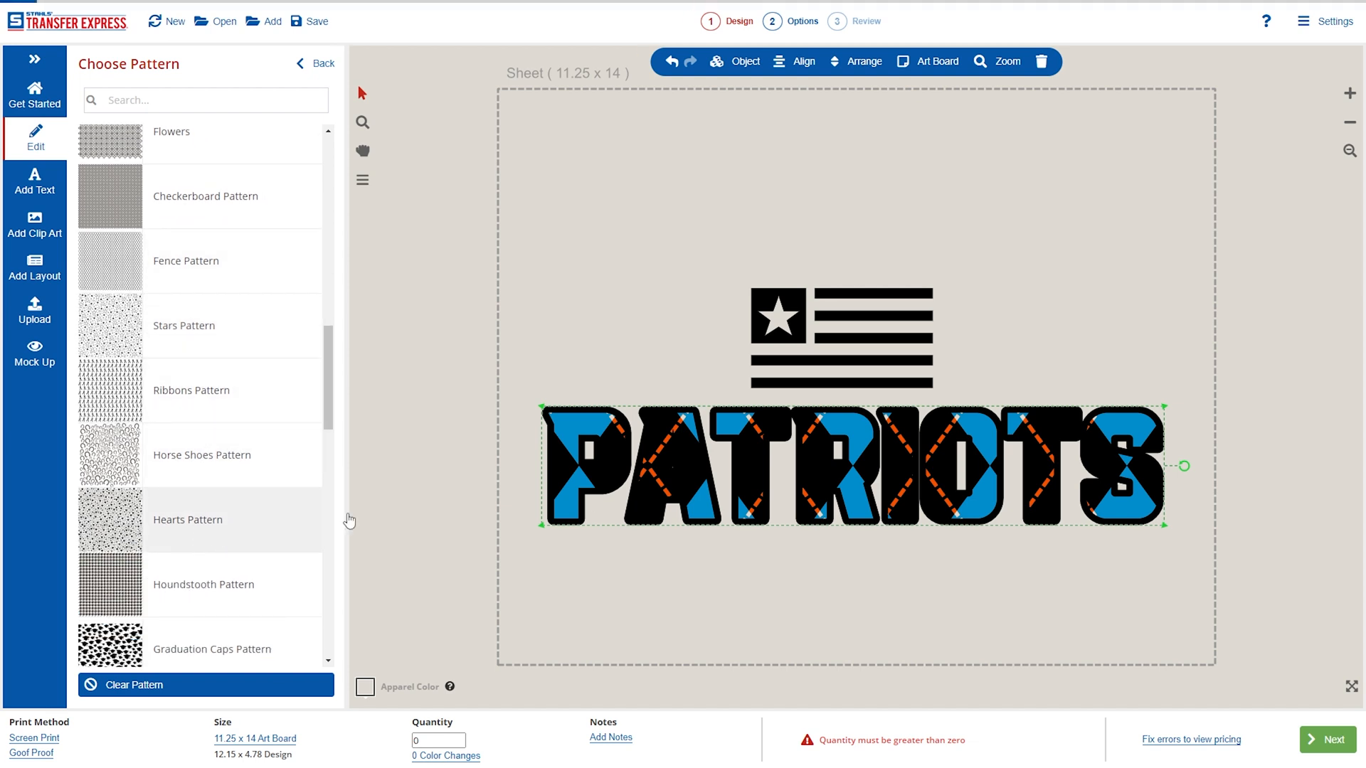
left_click(241, 527)
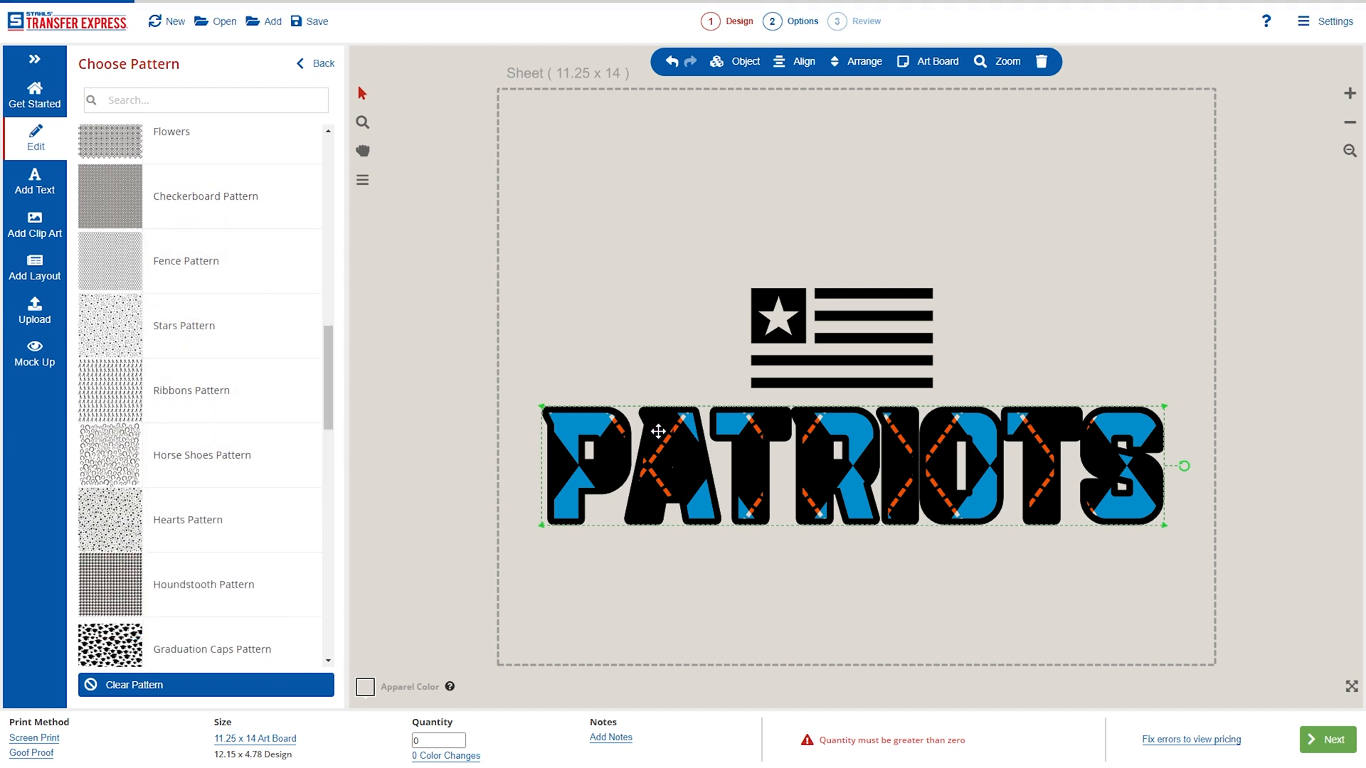
left_click(315, 63)
Step: Recolor the PATRIOTS text's outline to Columbia Blue and its hearts pattern to Orange
left_click(217, 199)
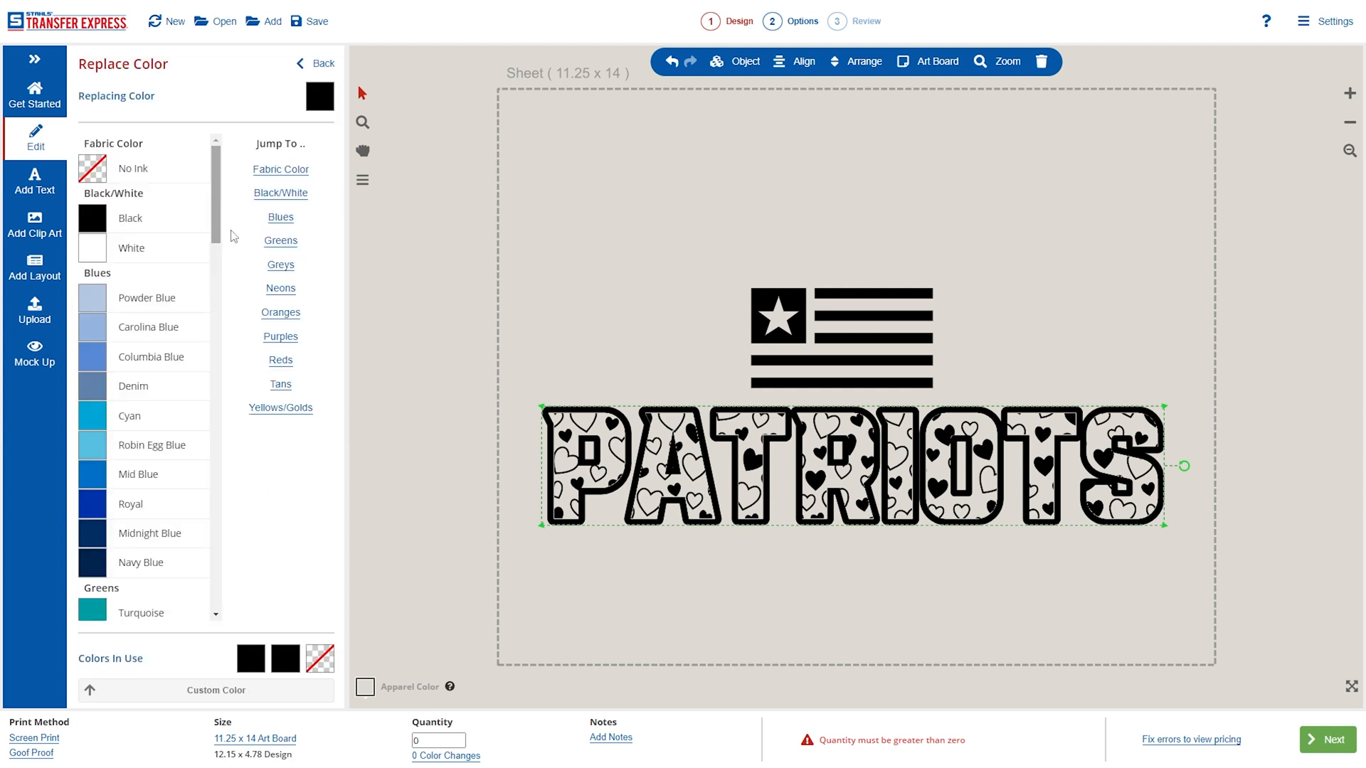
left_click(132, 364)
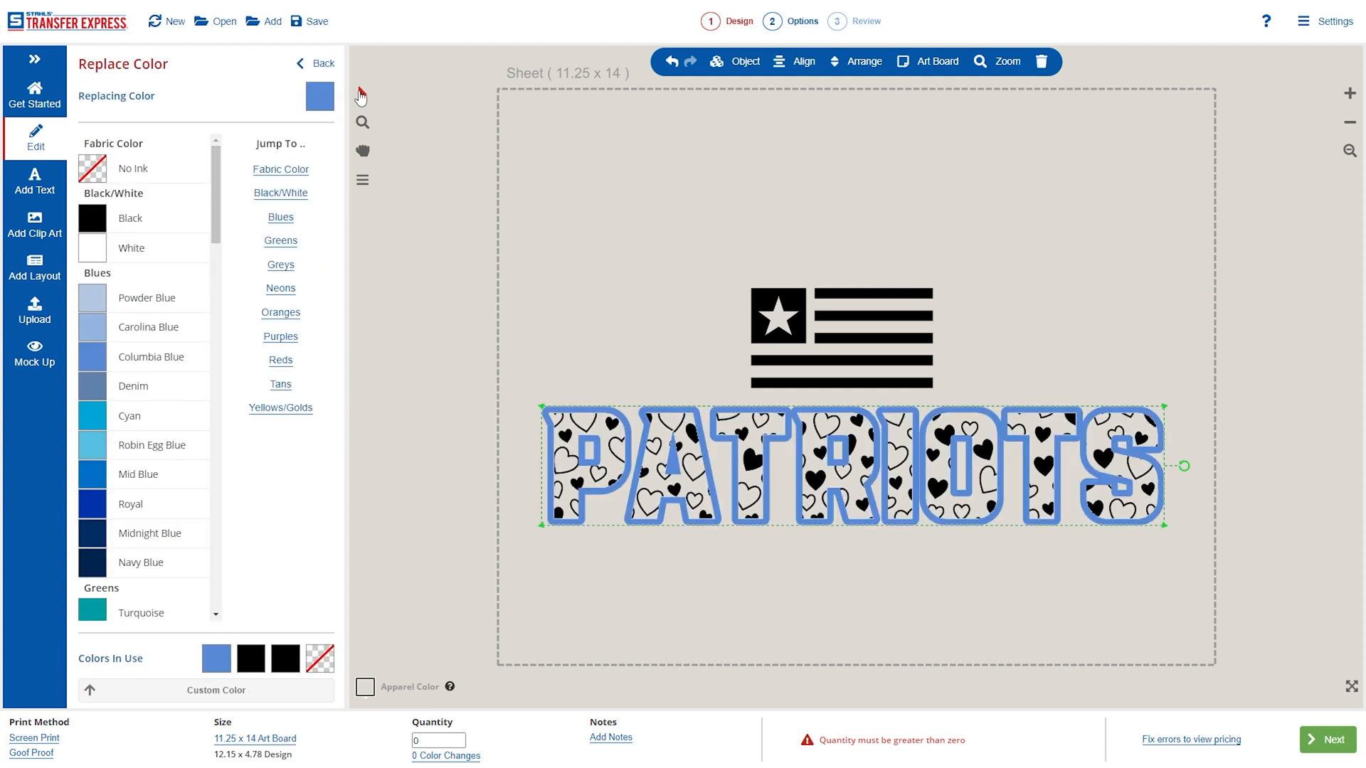
left_click(315, 63)
left_click(254, 199)
scroll(178, 490, "down", 12)
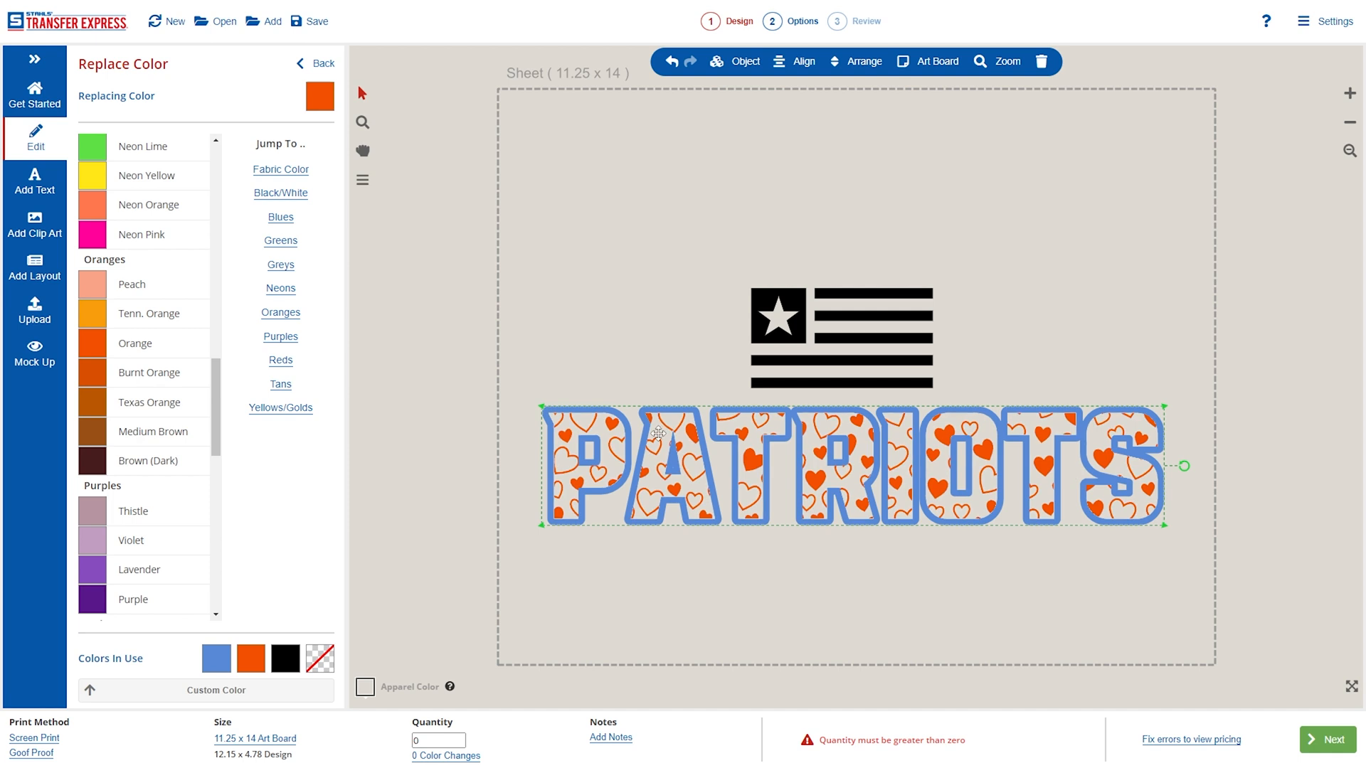
left_click(316, 63)
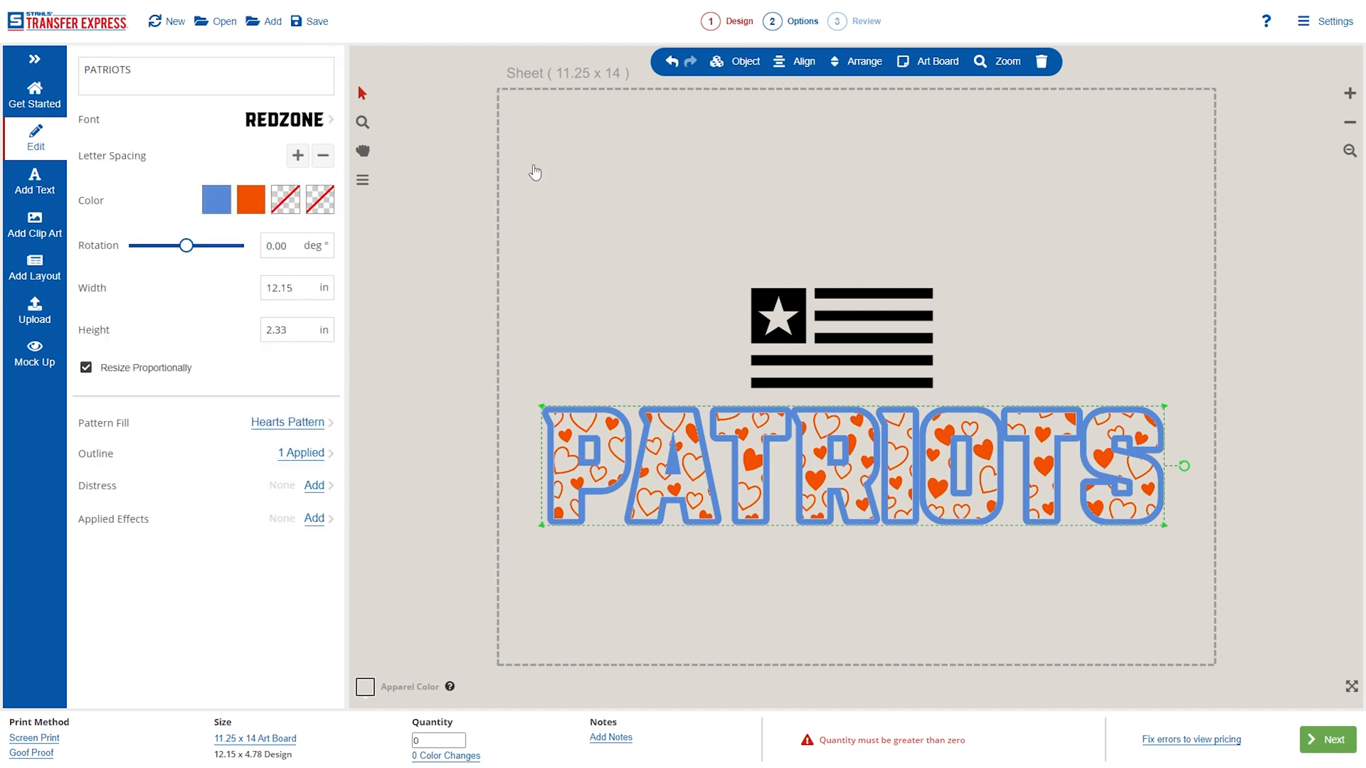
Step: Set both the hearts pattern color and the outline color of the PATRIOTS text back to Black
left_click(263, 206)
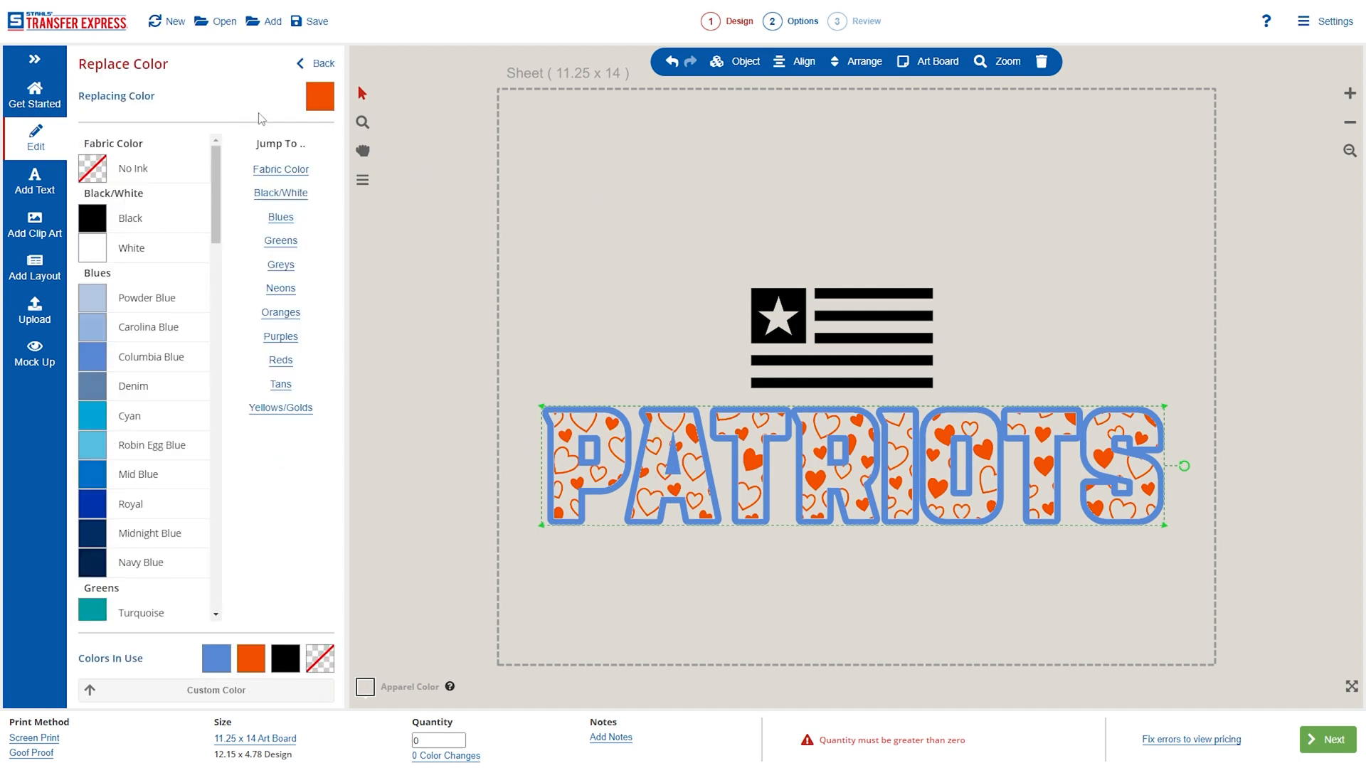
left_click(92, 218)
left_click(317, 64)
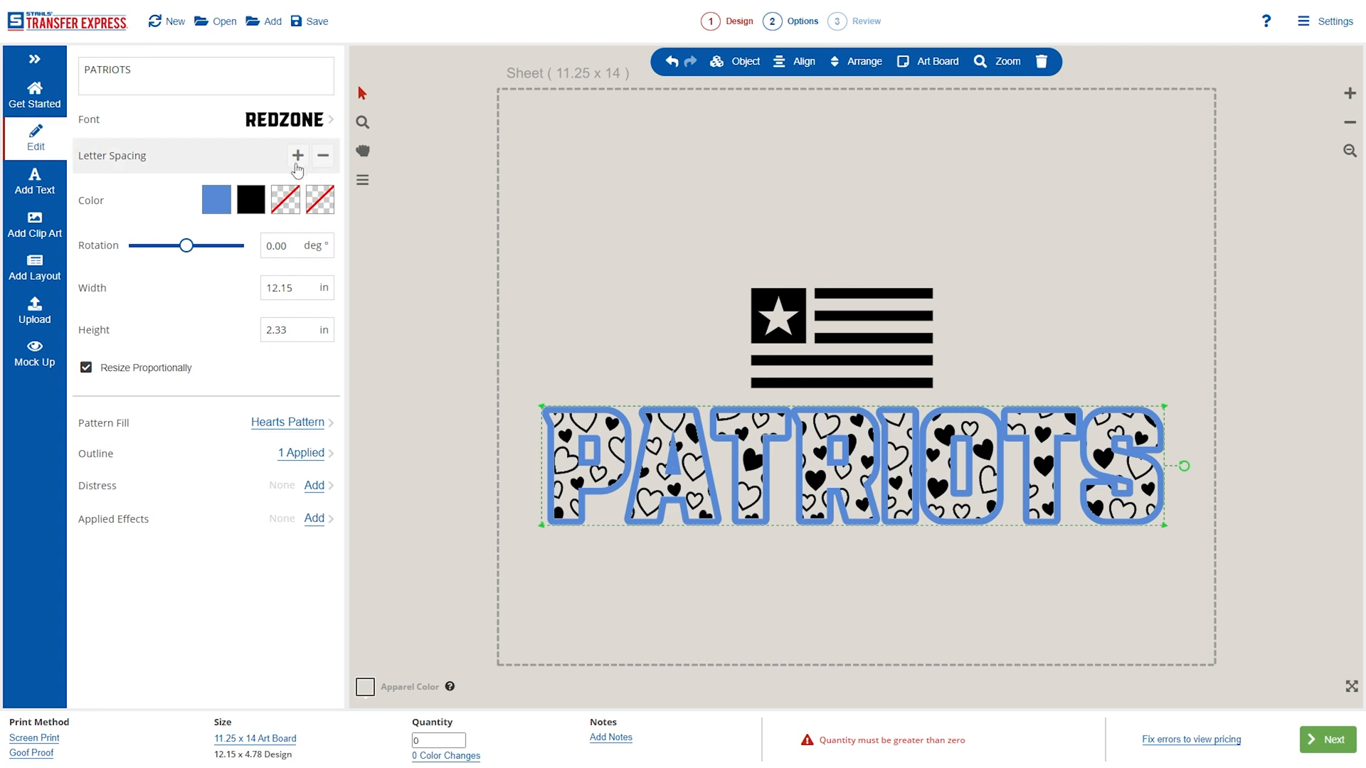
left_click(220, 203)
left_click(92, 218)
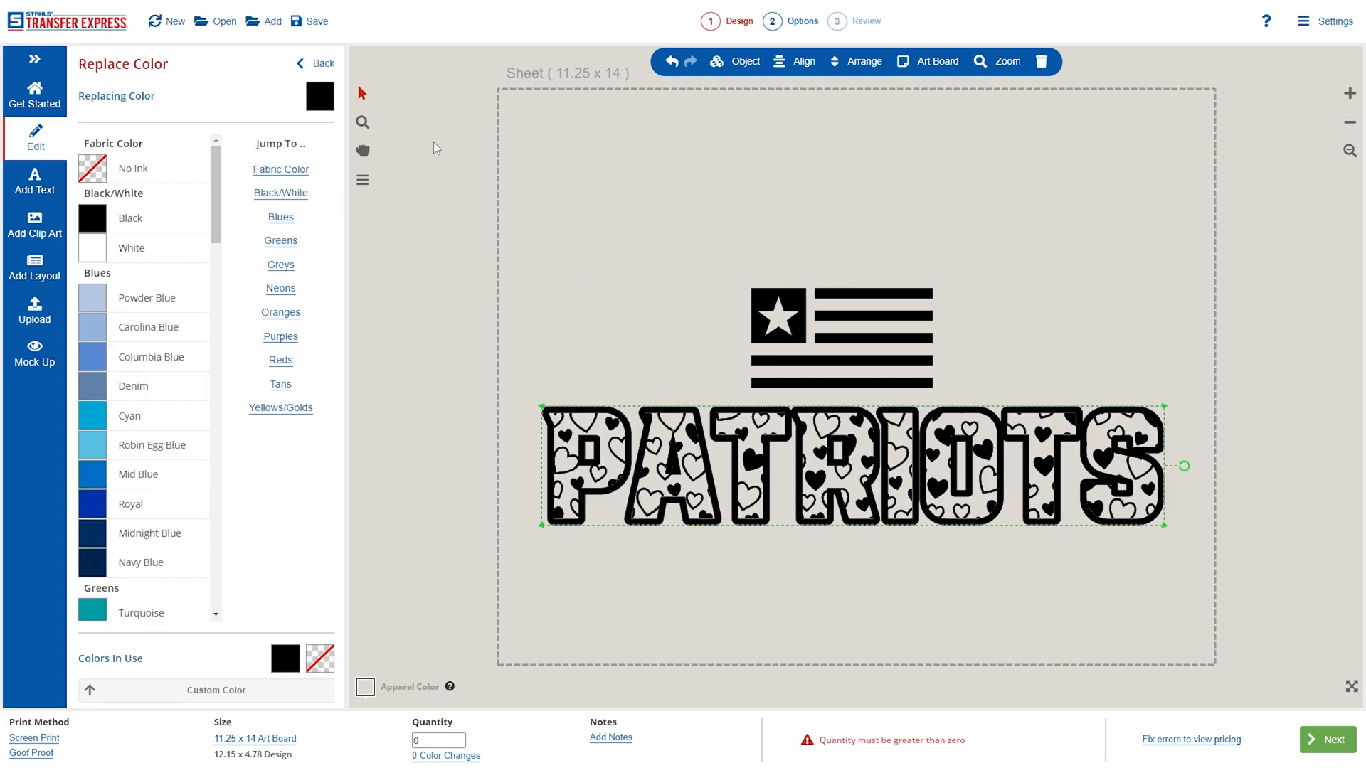
left_click(316, 63)
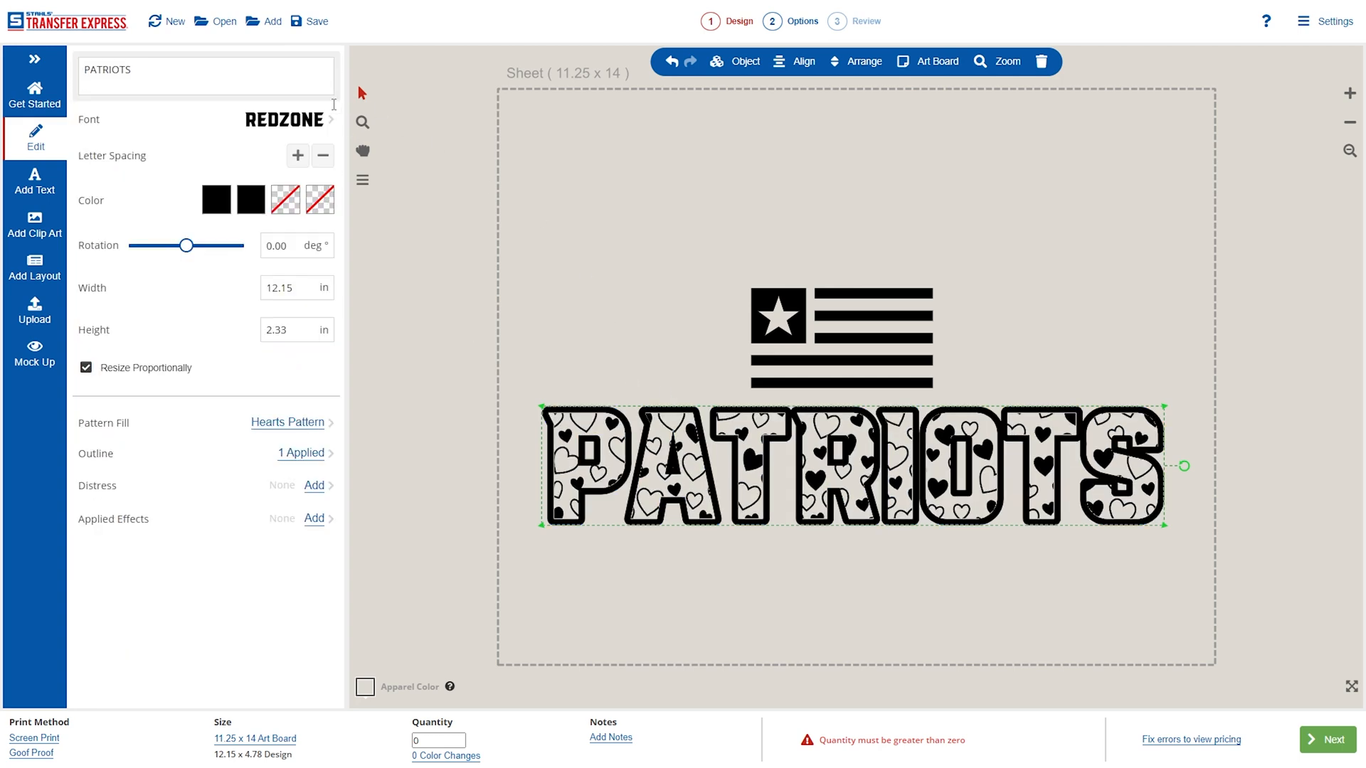
Step: Clear the hearts pattern fill from the PATRIOTS text
left_click(292, 422)
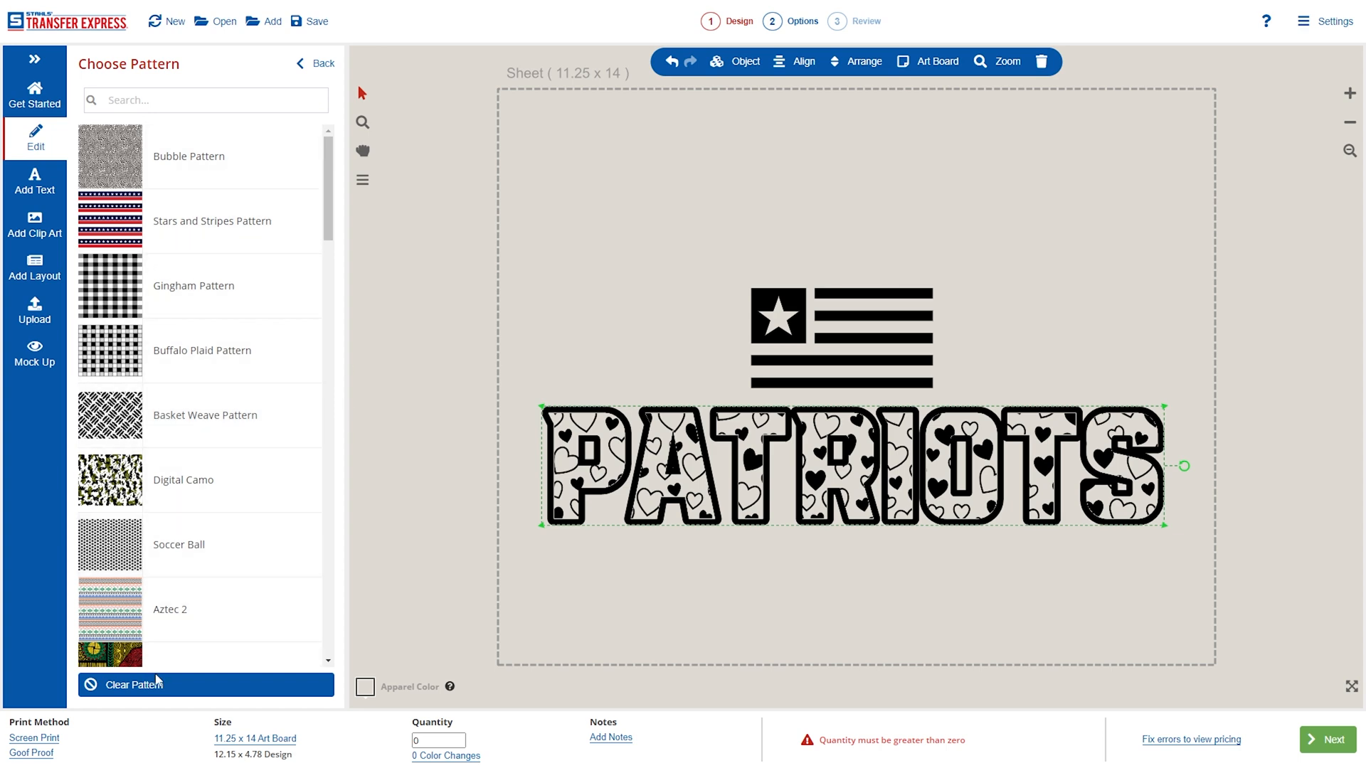
left_click(195, 686)
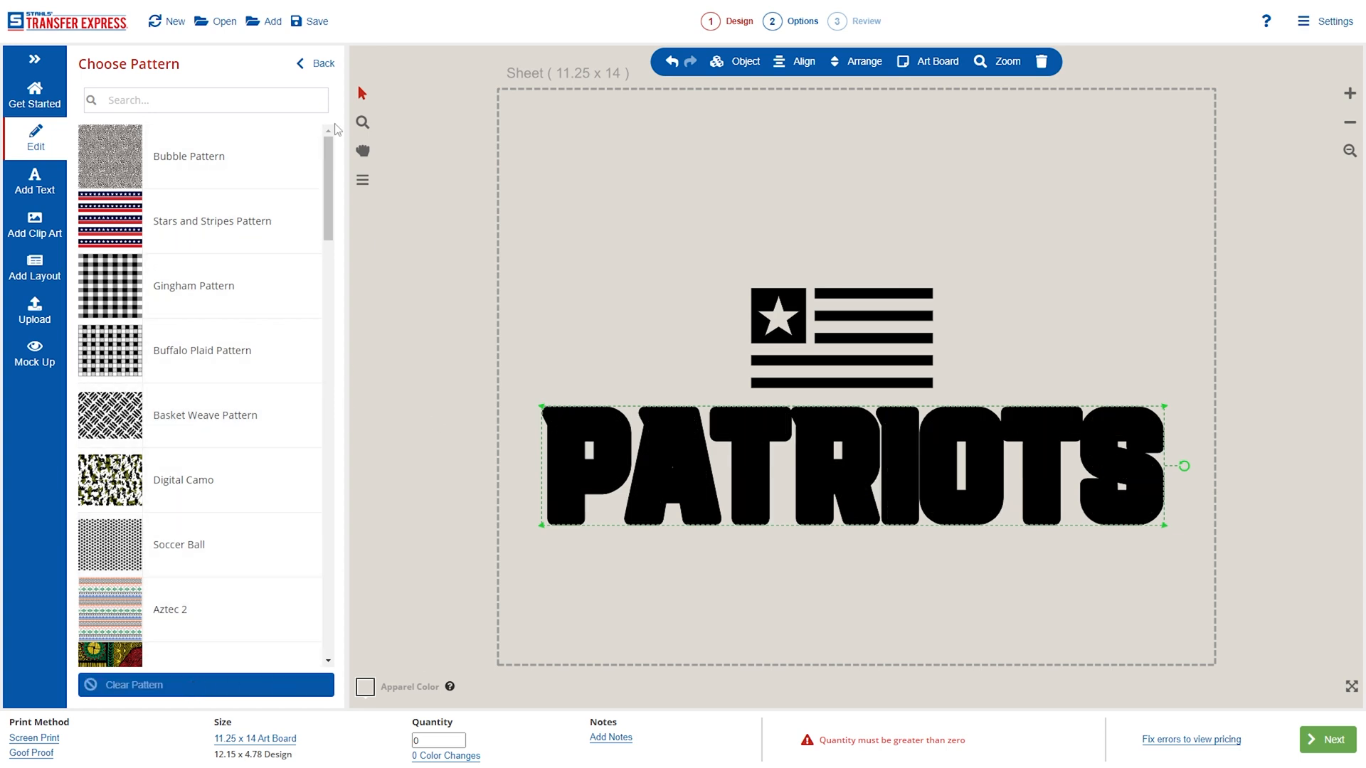
left_click(314, 63)
Step: Try Denim as the fill color of the PATRIOTS text, and set the fill to No Ink
left_click(292, 204)
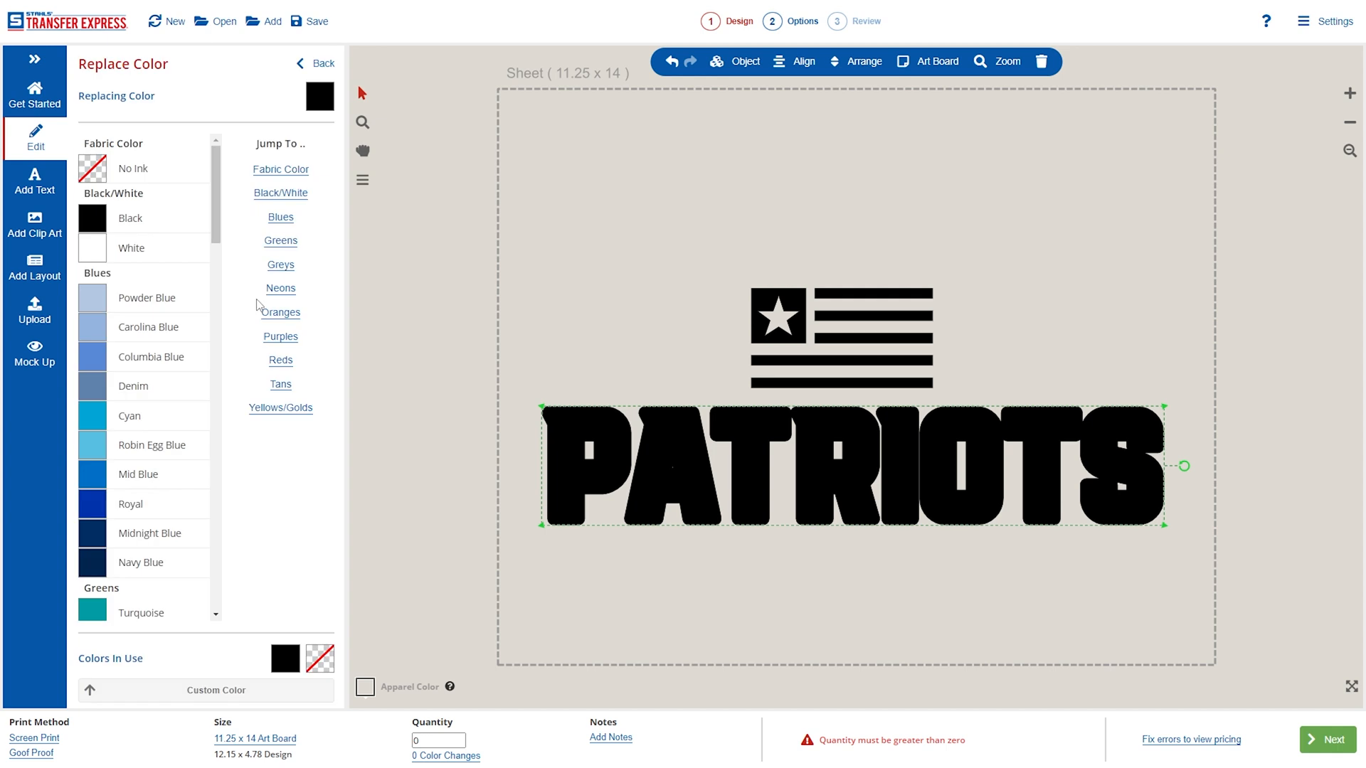
left_click(152, 387)
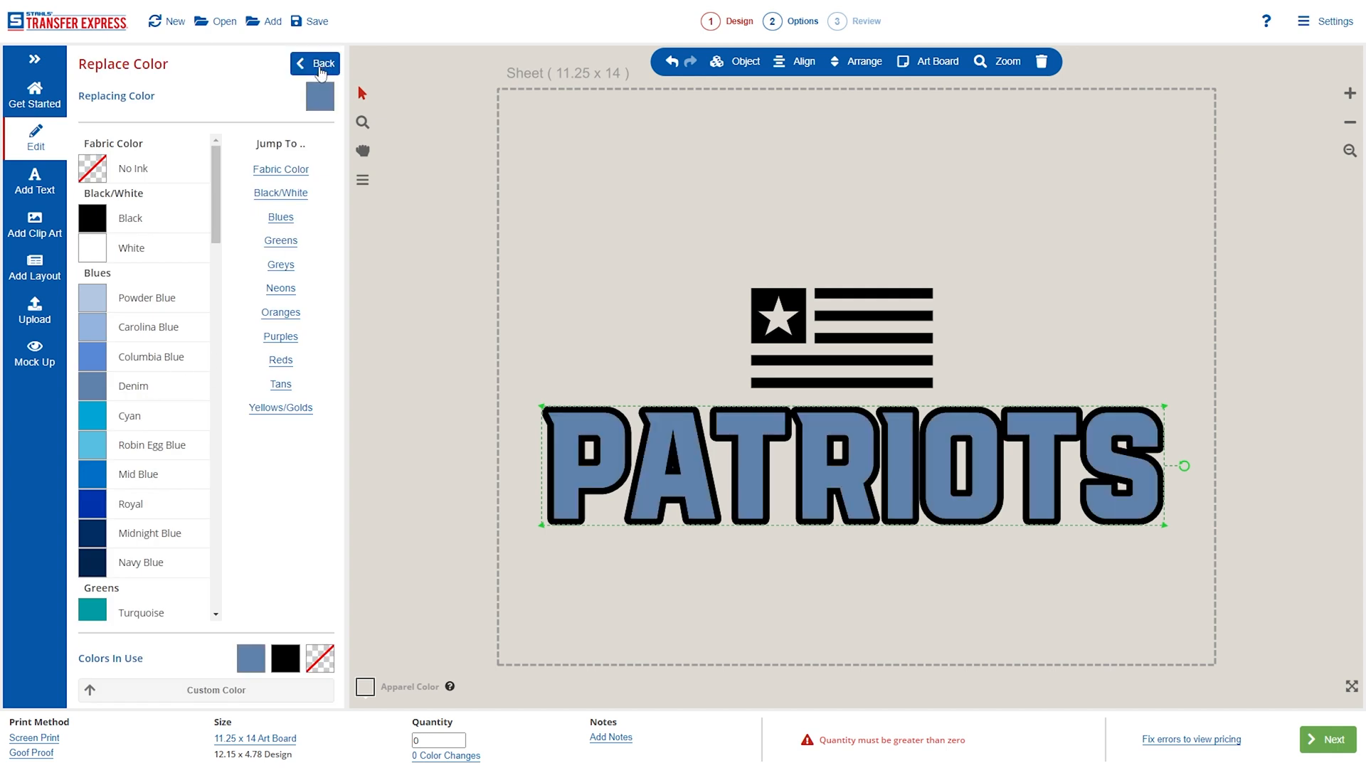
left_click(174, 168)
left_click(322, 66)
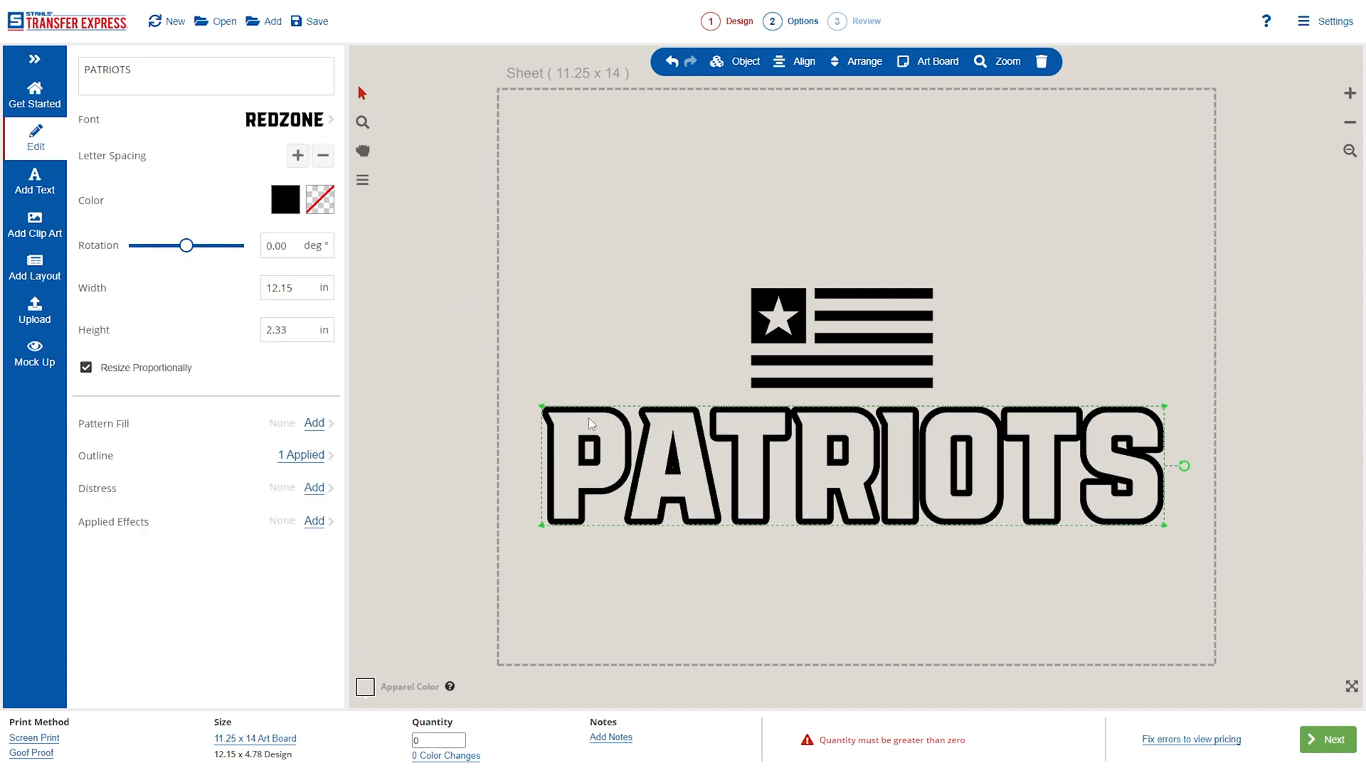
Step: Check the outline settings of the PATRIOTS text and deselect the text
left_click(299, 456)
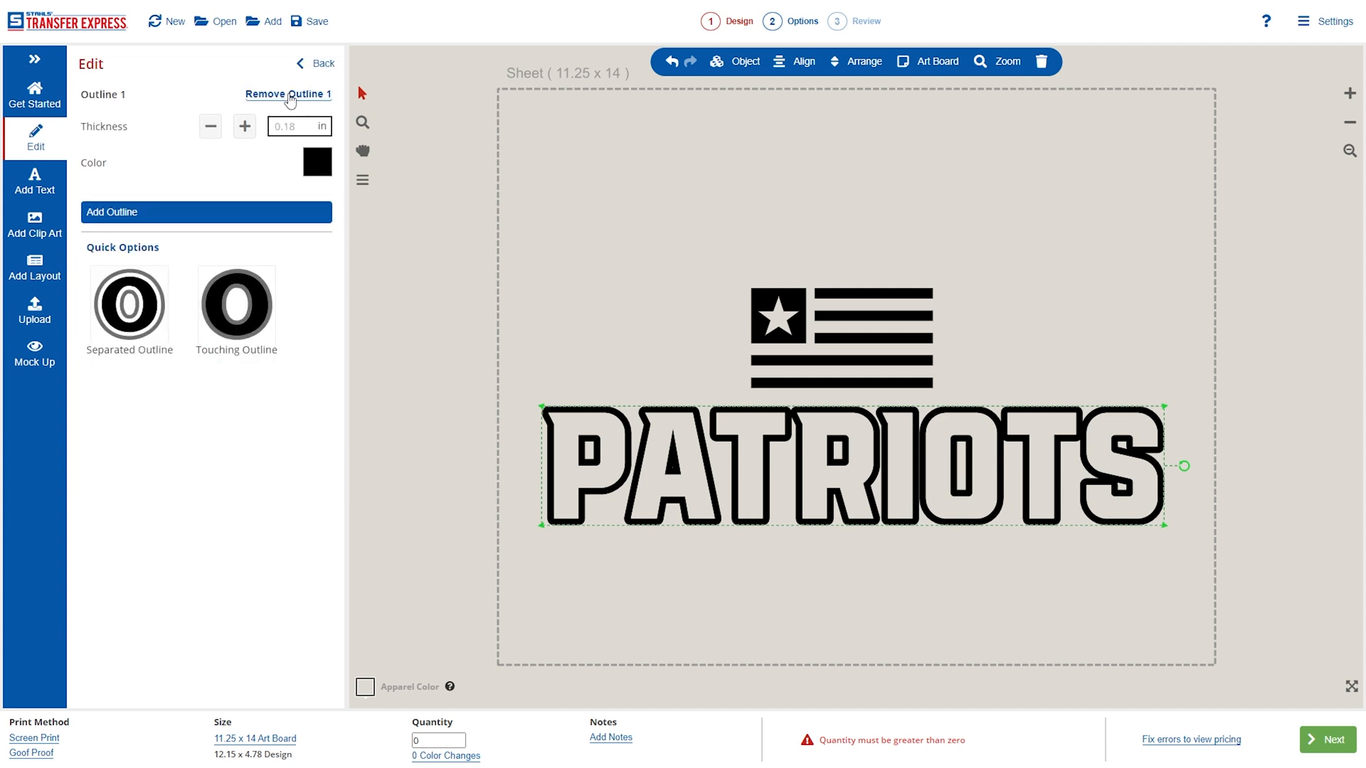
left_click(315, 63)
left_click(520, 265)
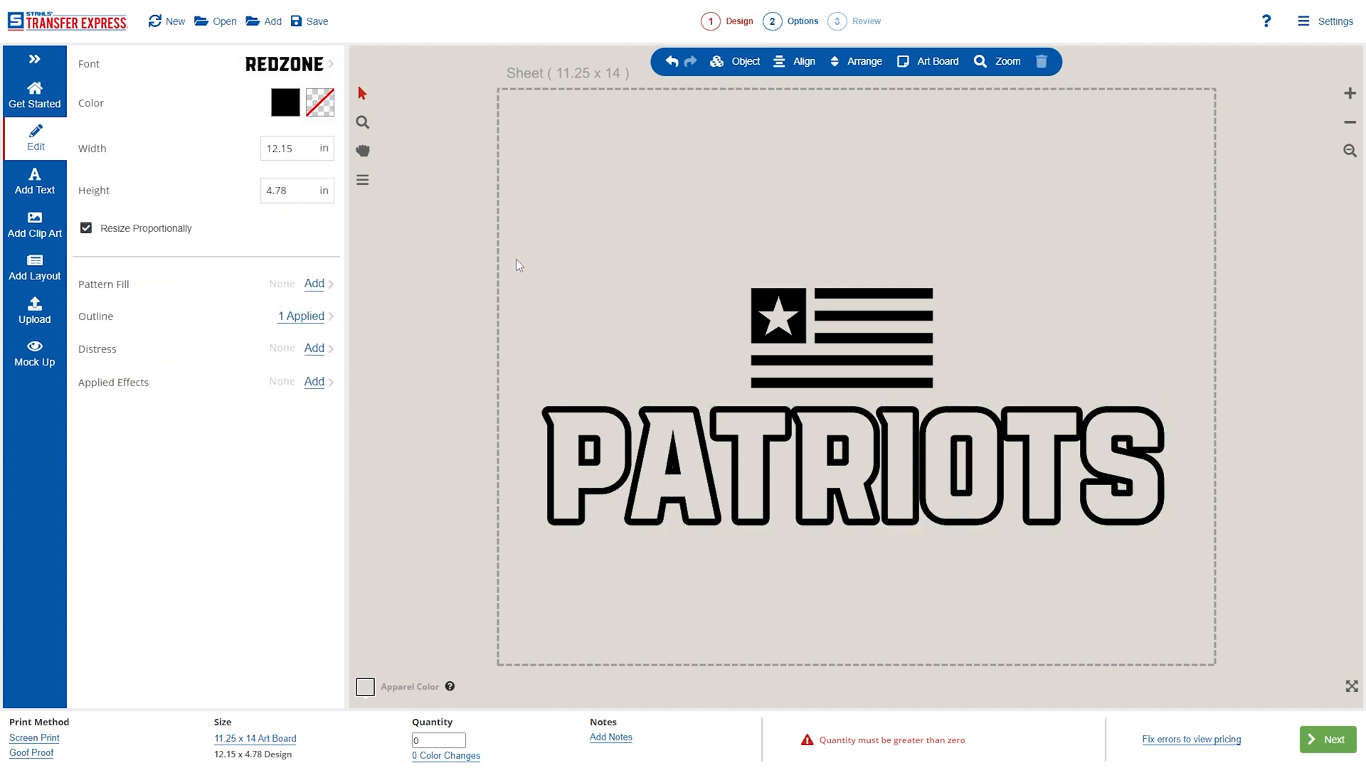